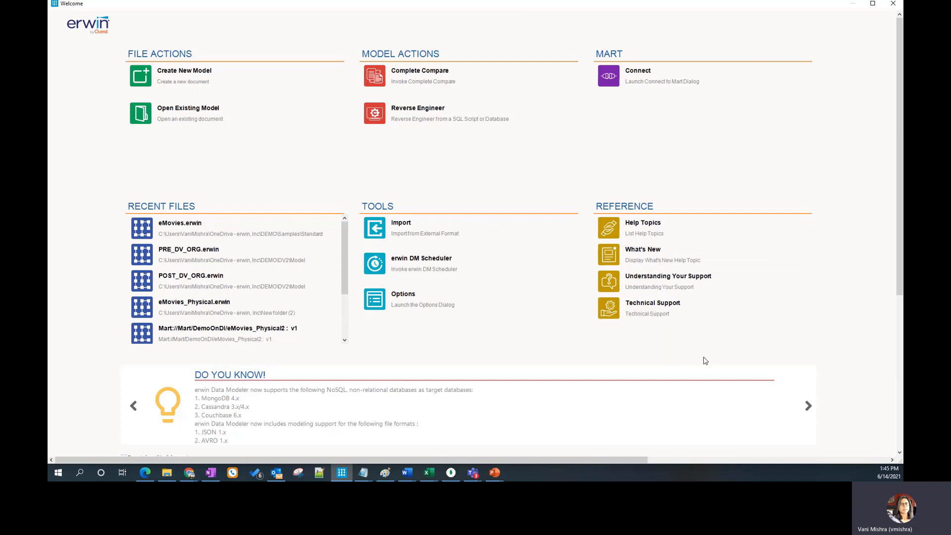
Start Reverse Engineer with a new Physical model targeting MongoDB 4.x and the default template
{"action": "left_click", "coordinate": [892, 3]}
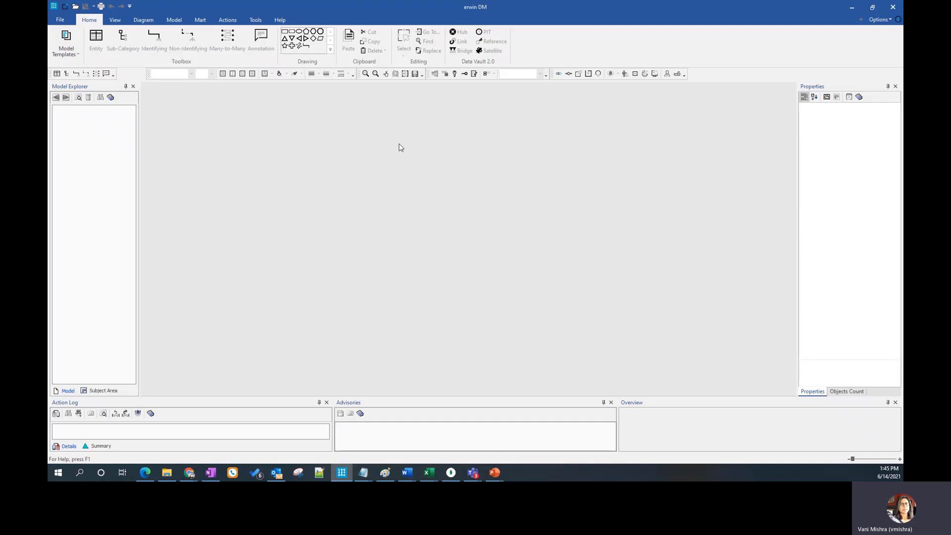
{"action": "left_click", "coordinate": [228, 22]}
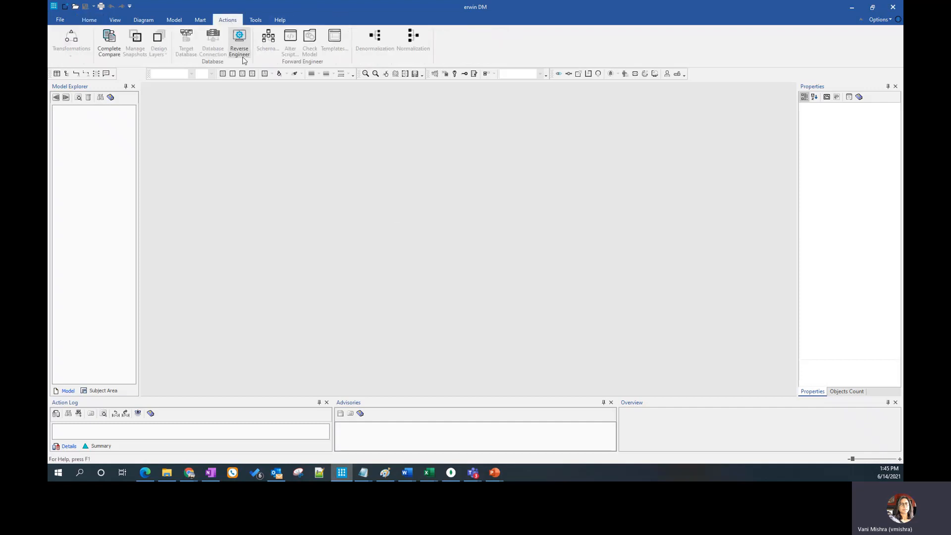
{"action": "left_click", "coordinate": [239, 42]}
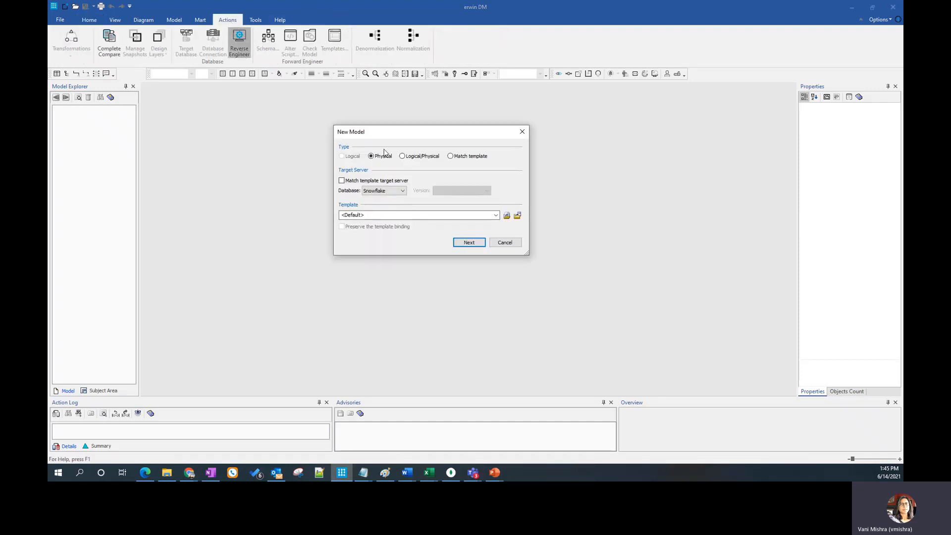
{"action": "left_click_drag", "start_coordinate": [398, 135], "coordinate": [325, 106]}
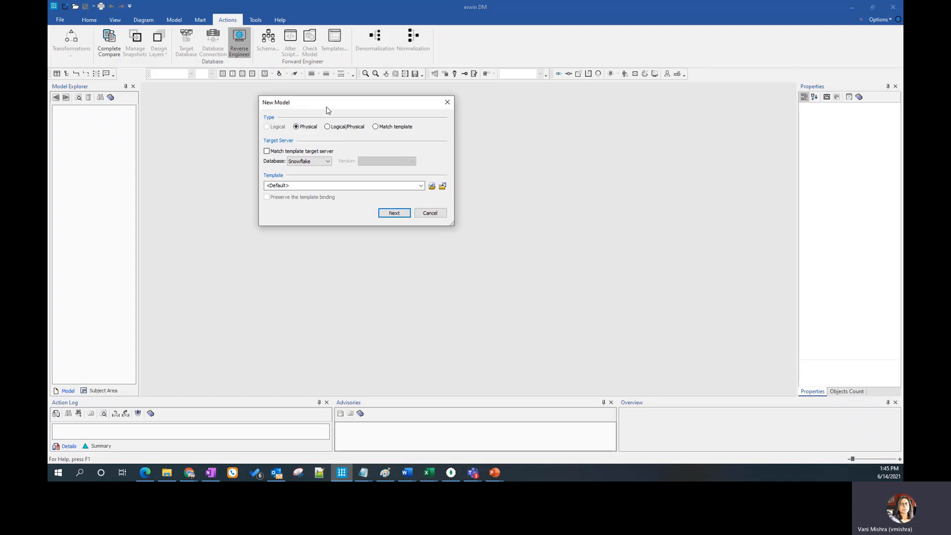
{"action": "left_click", "coordinate": [322, 163]}
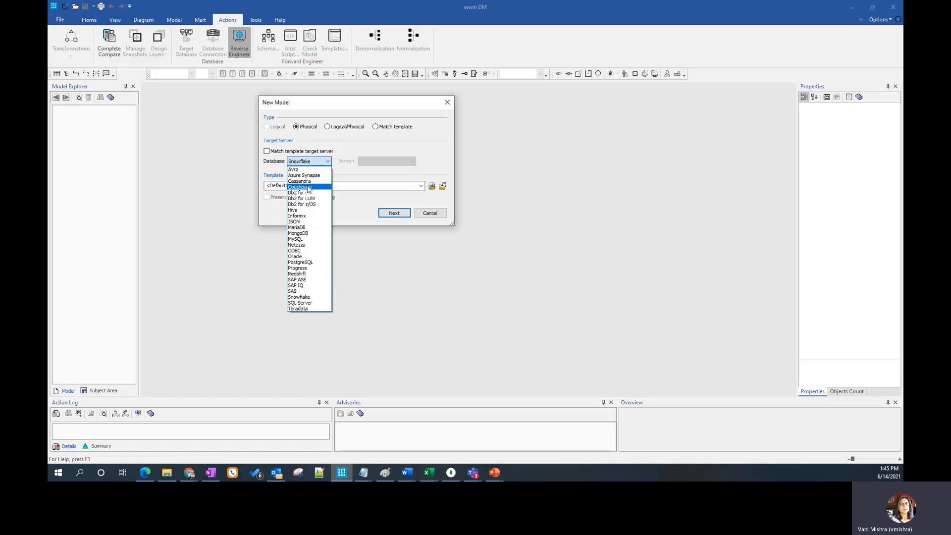
{"action": "left_click", "coordinate": [305, 235]}
{"action": "left_click_drag", "start_coordinate": [357, 103], "coordinate": [388, 130]}
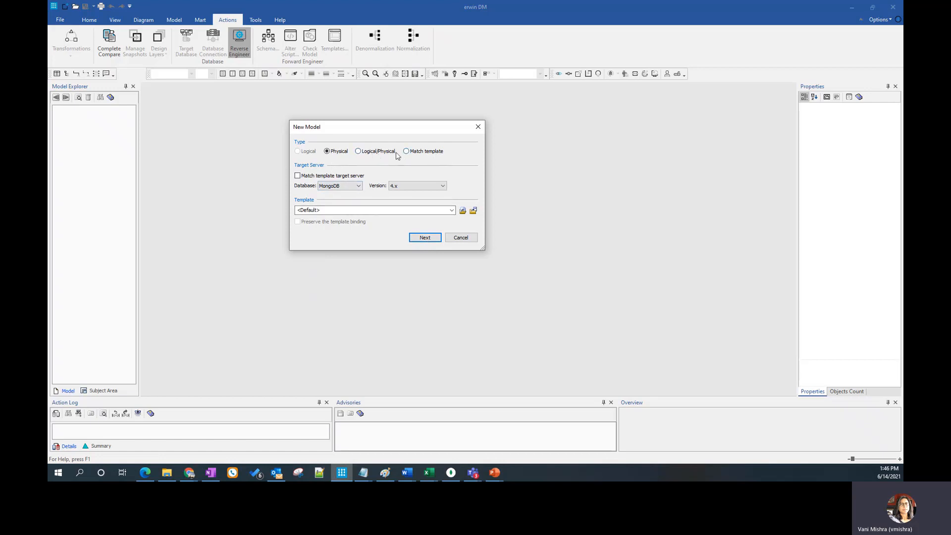
{"action": "left_click", "coordinate": [421, 240]}
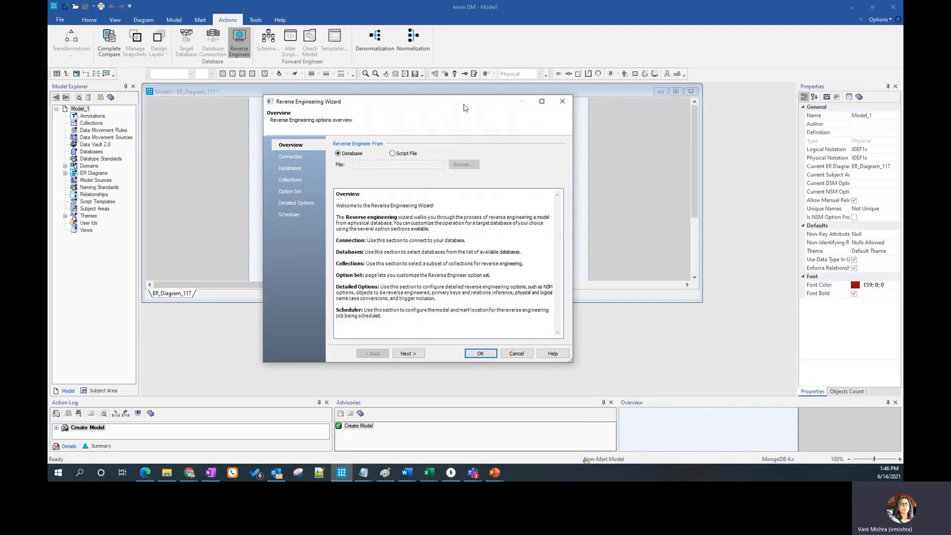
Connect the Reverse Engineering Wizard to MongoDB using the recent cloud.mongodb connection with its saved connection string
{"action": "left_click", "coordinate": [292, 158]}
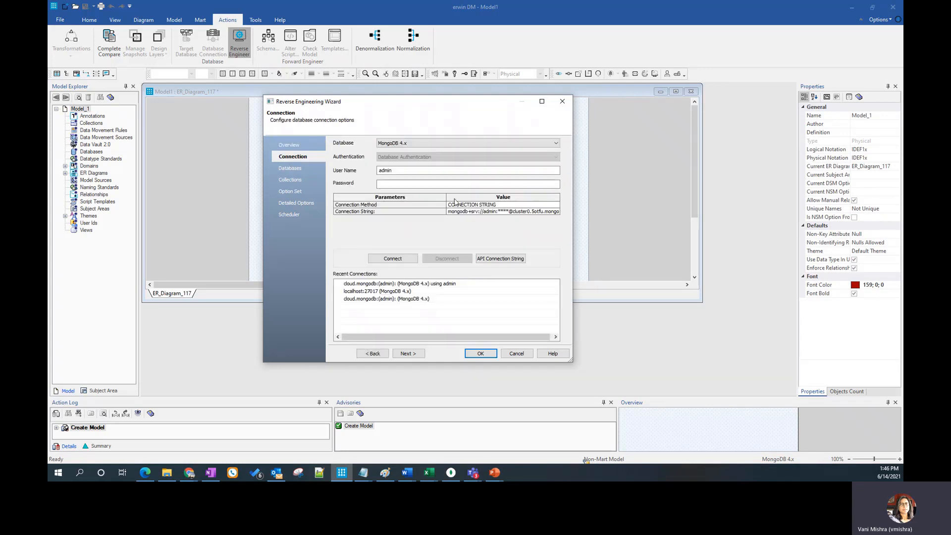
{"action": "left_click", "coordinate": [364, 285]}
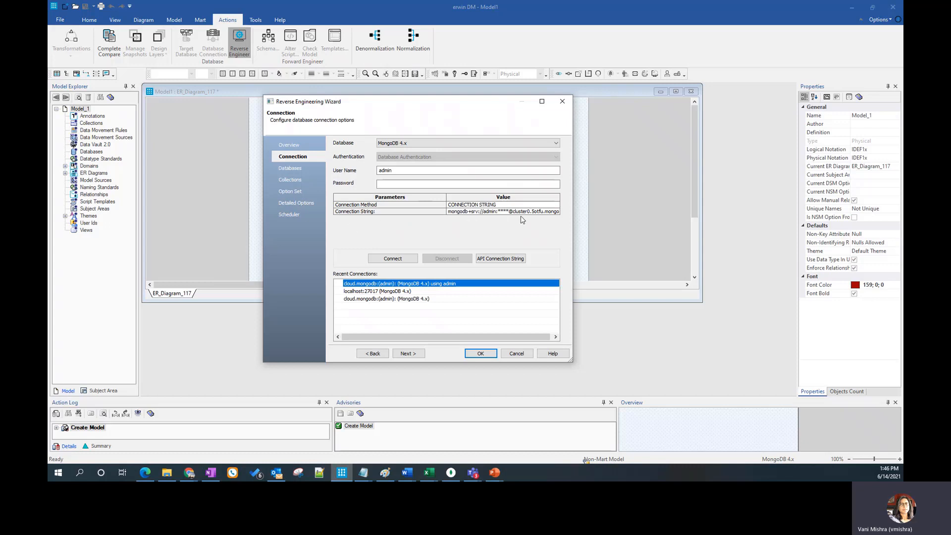
{"action": "left_click", "coordinate": [399, 261]}
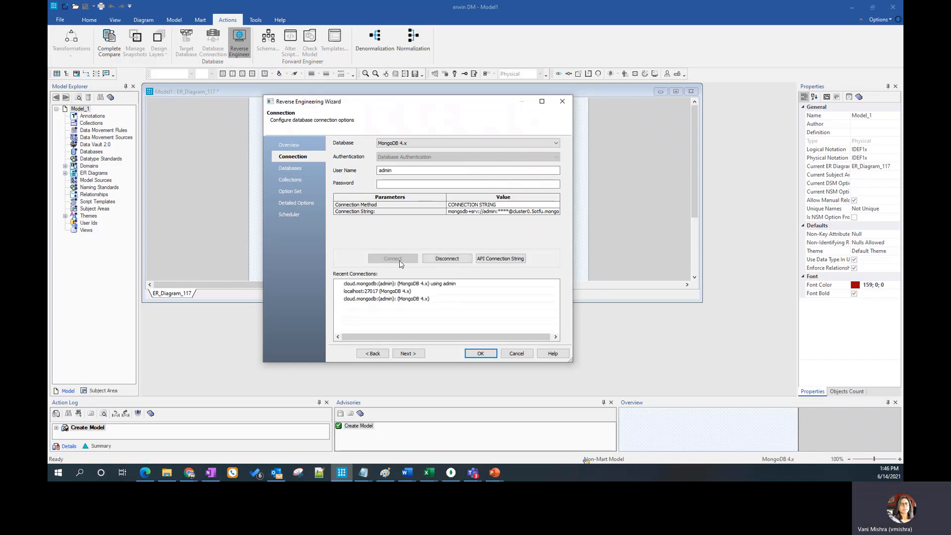
Add sample_airbnb to the selected databases for reverse engineering
{"action": "left_click", "coordinate": [298, 171]}
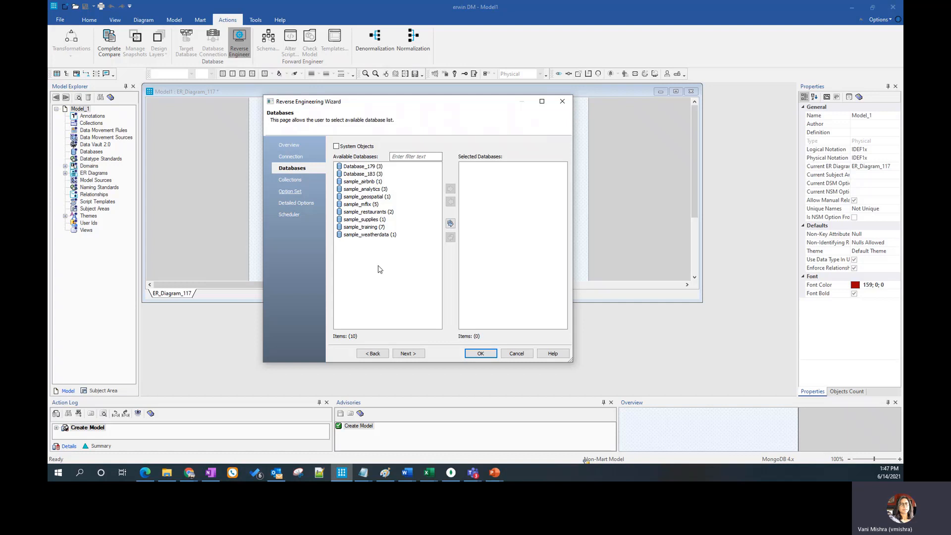
{"action": "left_click", "coordinate": [372, 212]}
{"action": "left_click", "coordinate": [362, 182]}
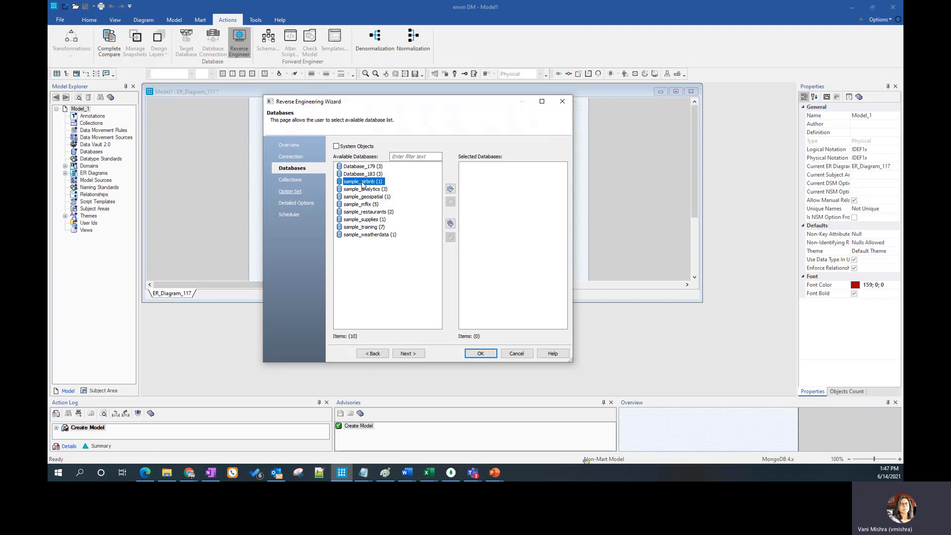
{"action": "left_click", "coordinate": [451, 189]}
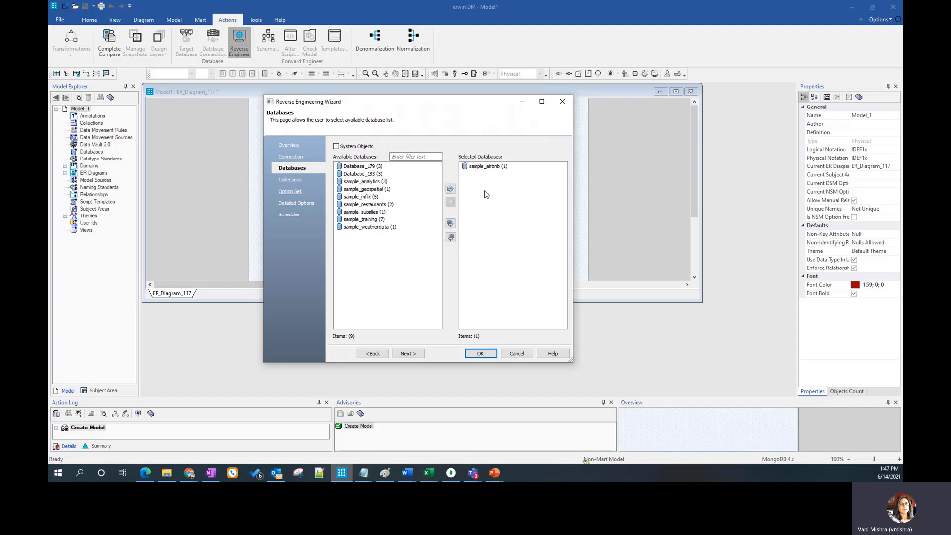
Turn off Deep Search for the collections and keep Sequence sampling after trying Random and Document (%)
{"action": "left_click", "coordinate": [293, 182]}
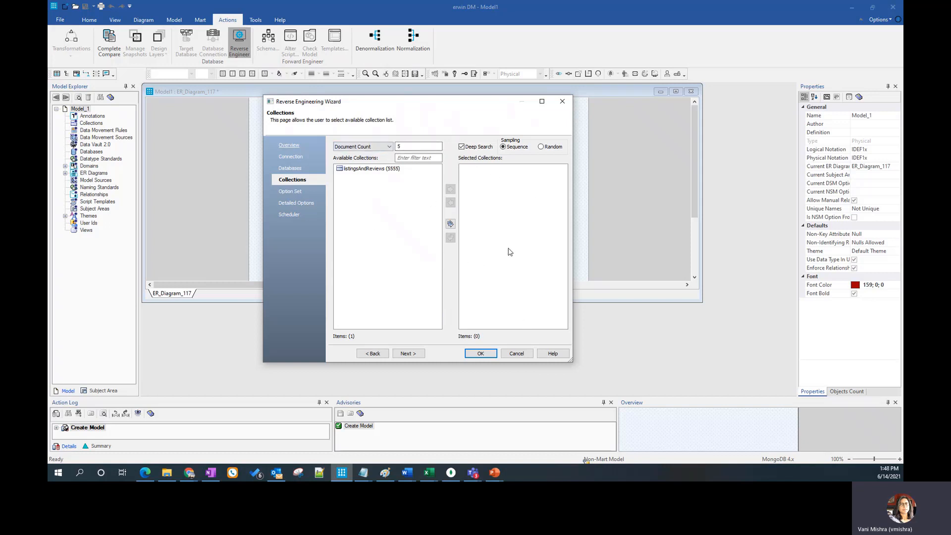
{"action": "left_click", "coordinate": [463, 148]}
{"action": "left_click", "coordinate": [402, 146]}
{"action": "left_click", "coordinate": [541, 147]}
{"action": "left_click", "coordinate": [416, 147]}
{"action": "type", "text": "0"}
{"action": "left_click", "coordinate": [389, 146]}
{"action": "left_click_drag", "start_coordinate": [413, 146], "coordinate": [353, 144]}
{"action": "left_click", "coordinate": [503, 147]}
Switch the sampling size to Document Count and set it to 4
{"action": "left_click", "coordinate": [382, 146]}
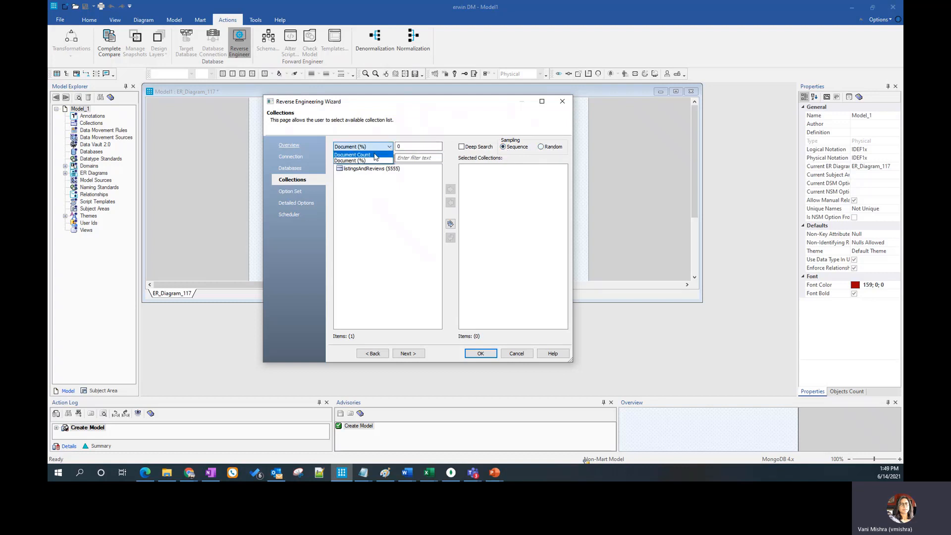
{"action": "left_click", "coordinate": [375, 158]}
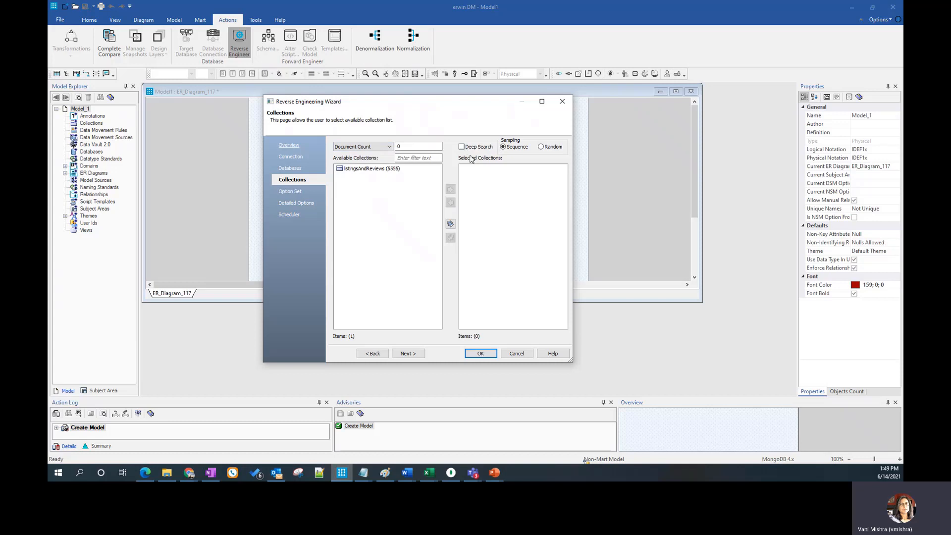
{"action": "left_click_drag", "start_coordinate": [410, 146], "coordinate": [368, 143]}
{"action": "type", "text": "4"}
Review the Option Set, Detailed Options and Scheduler settings, and run the reverse engineering with the default option set
{"action": "left_click", "coordinate": [292, 192]}
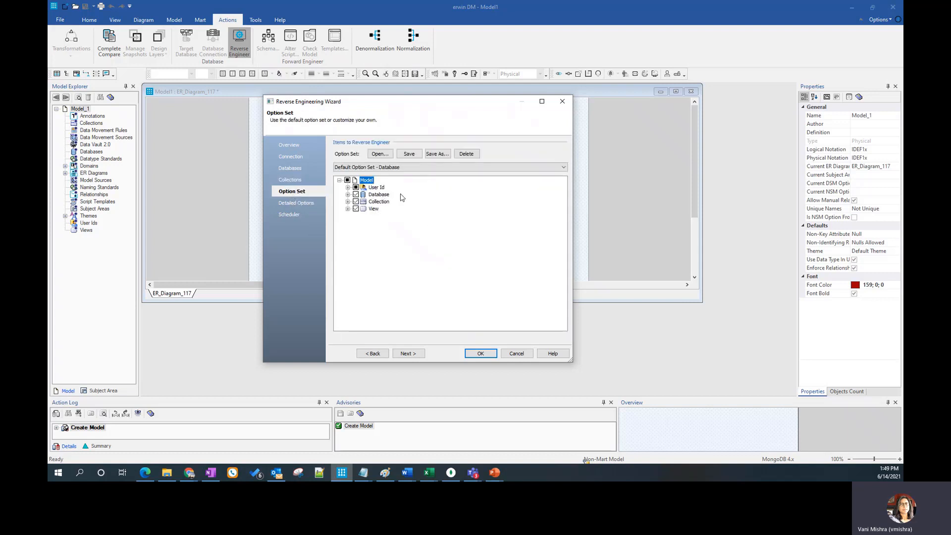
{"action": "left_click", "coordinate": [348, 202]}
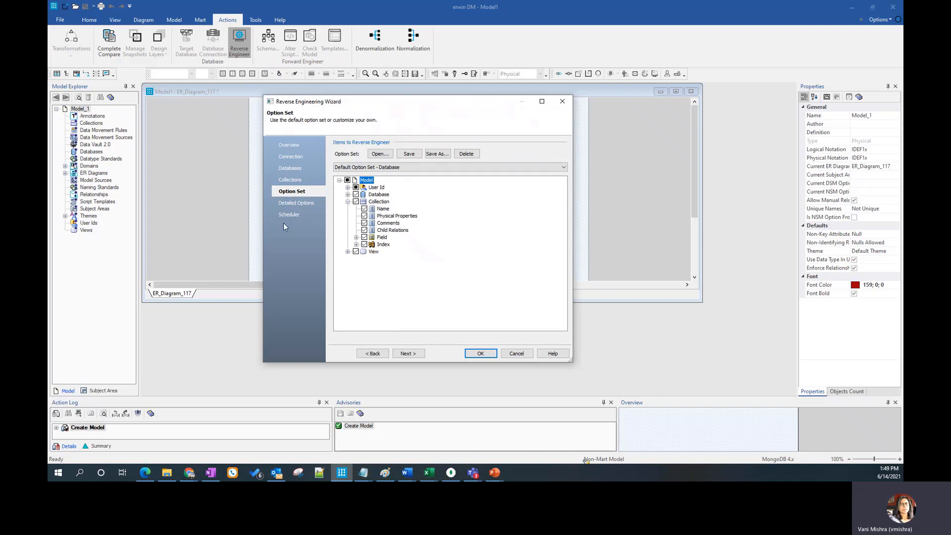
{"action": "left_click", "coordinate": [311, 205]}
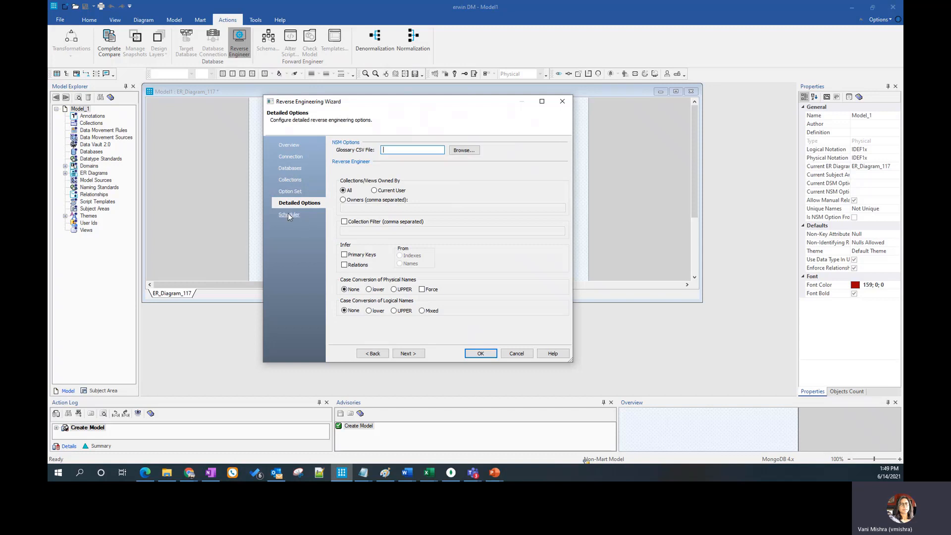
{"action": "left_click", "coordinate": [290, 216]}
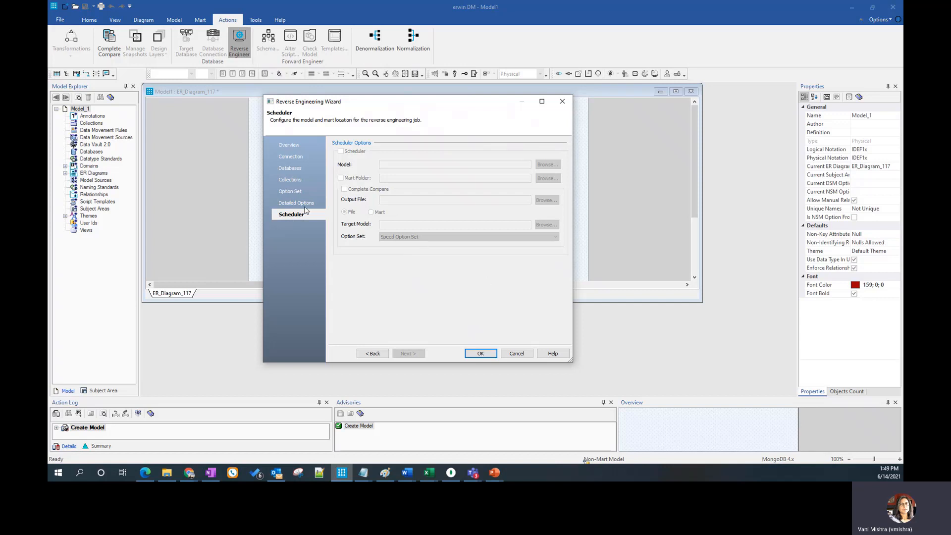
{"action": "left_click", "coordinate": [479, 359]}
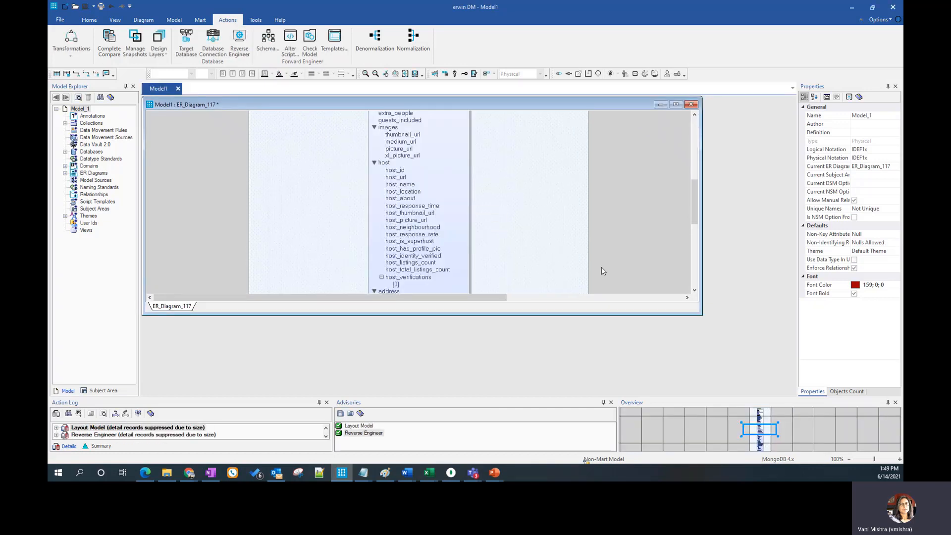
Maximize the ER diagram and enable Show Attributes/Fields as Grid and Display Field Data Type for its collections
{"action": "scroll", "coordinate": [604, 262], "scroll_direction": "up", "scroll_amount": 15}
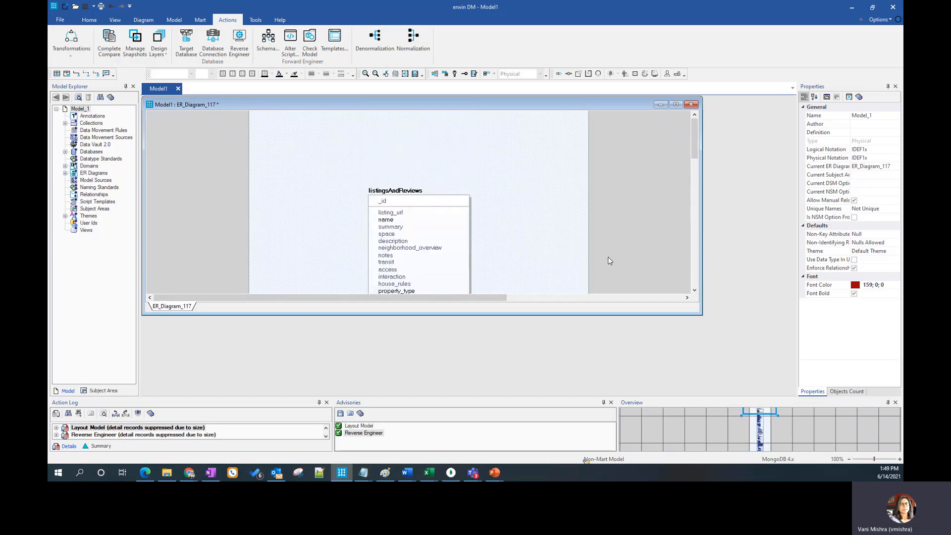
{"action": "left_click", "coordinate": [676, 104]}
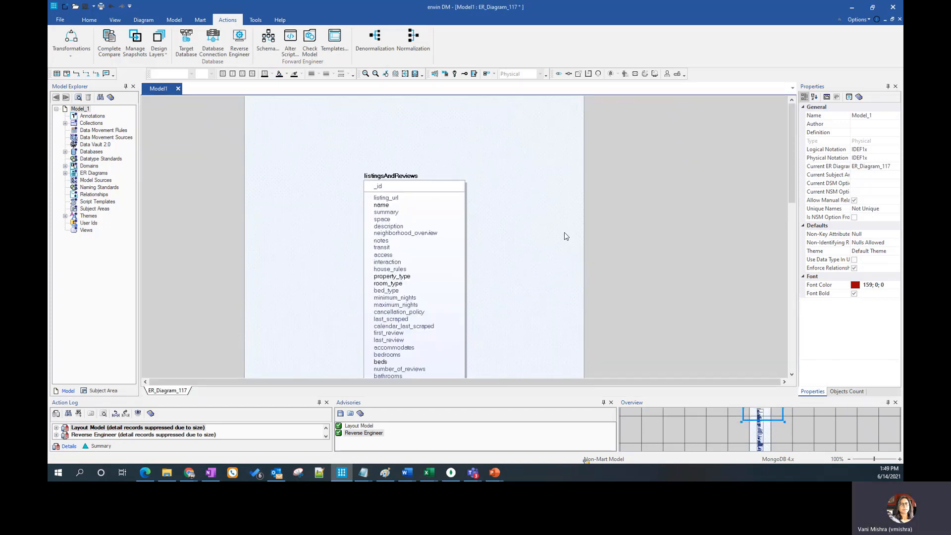
{"action": "right_click", "coordinate": [483, 155]}
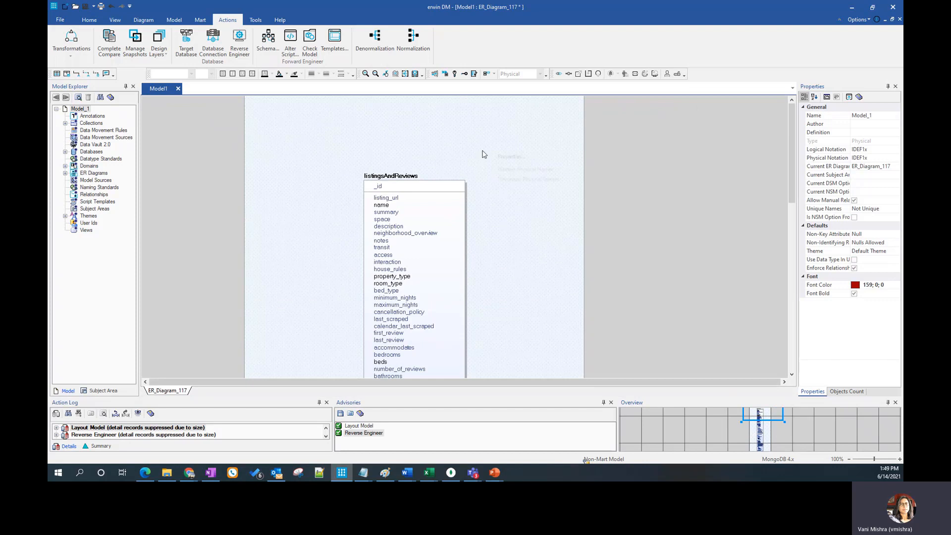
{"action": "left_click", "coordinate": [515, 158]}
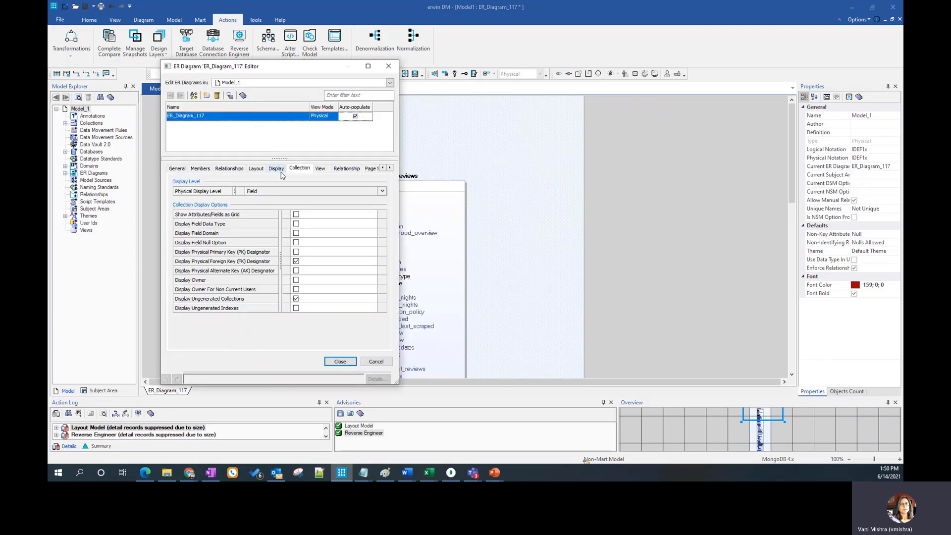
{"action": "left_click", "coordinate": [296, 214]}
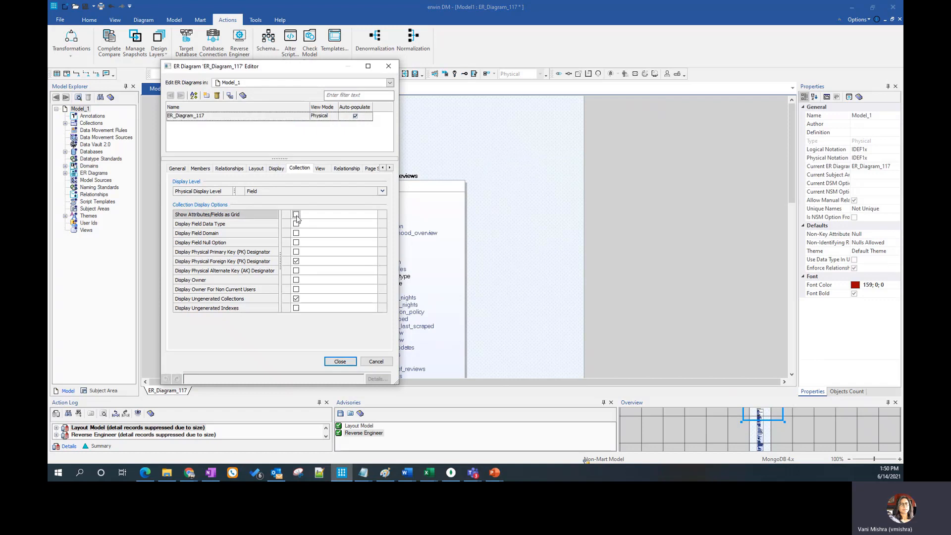
{"action": "left_click", "coordinate": [297, 224]}
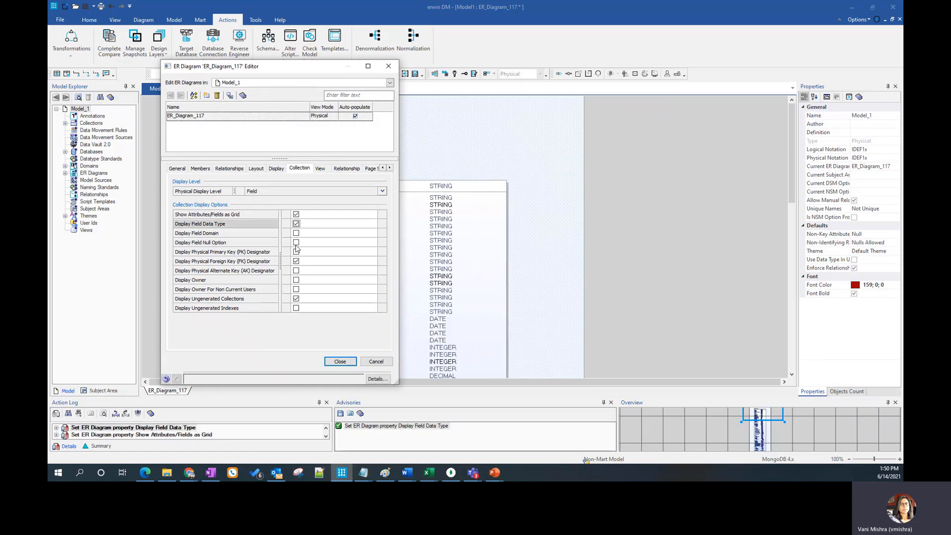
{"action": "left_click", "coordinate": [340, 361]}
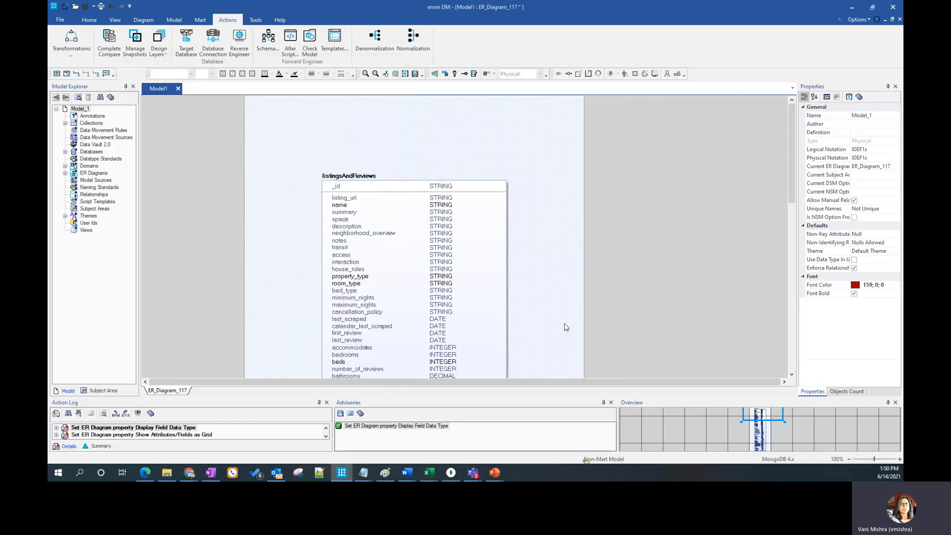
Examine the fields and data types of the listingsAndReviews collection, including the amenities array and the nested objects
{"action": "scroll", "coordinate": [551, 326], "scroll_direction": "down", "scroll_amount": 3}
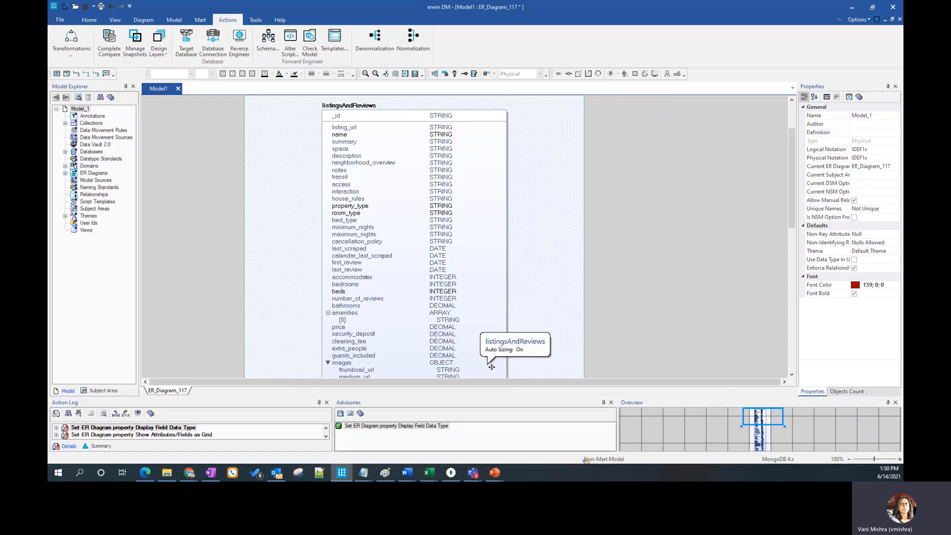
{"action": "left_click", "coordinate": [445, 314]}
{"action": "left_click", "coordinate": [445, 313]}
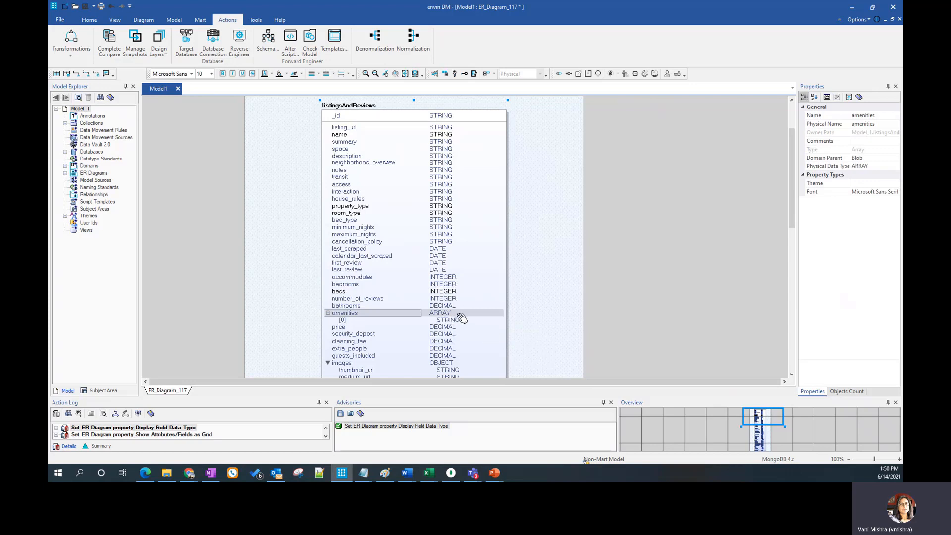
{"action": "left_click", "coordinate": [451, 321]}
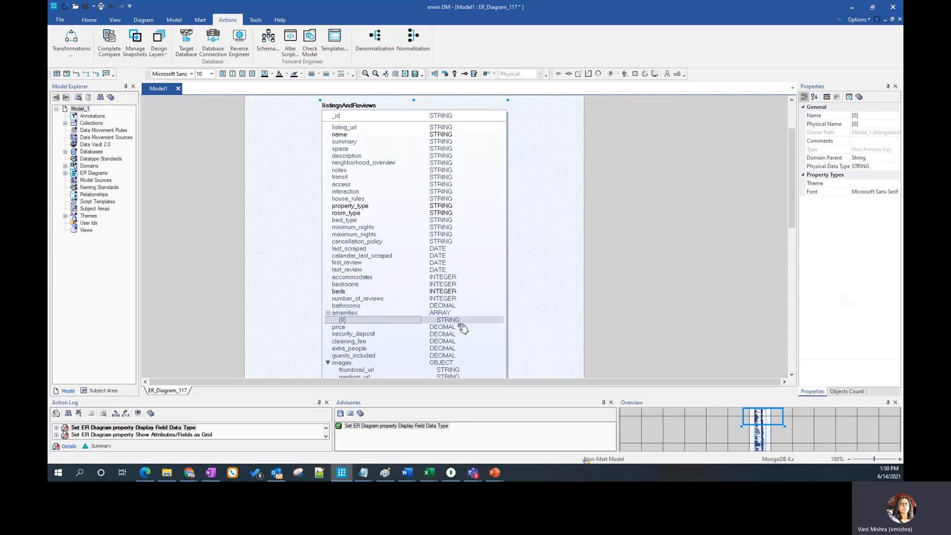
{"action": "scroll", "coordinate": [538, 302], "scroll_direction": "down", "scroll_amount": 3}
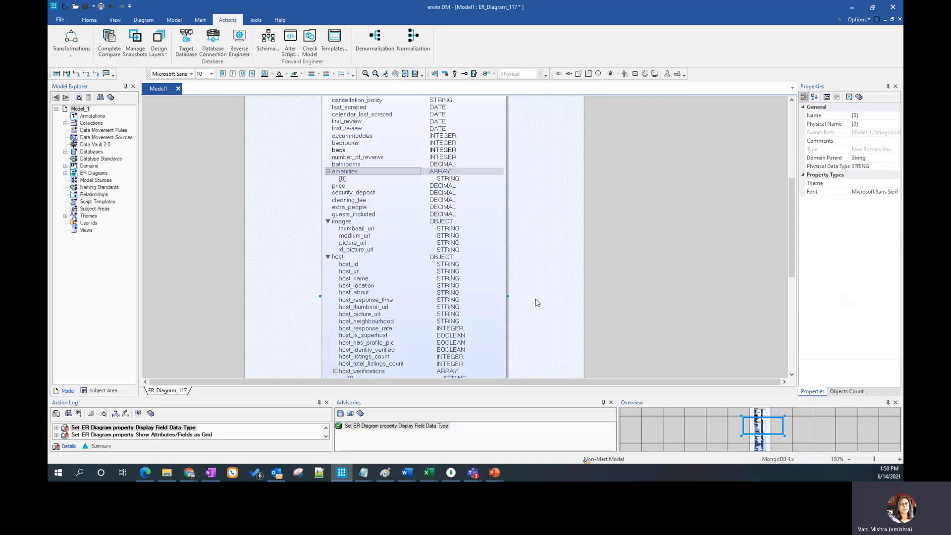
{"action": "scroll", "coordinate": [537, 303], "scroll_direction": "down", "scroll_amount": 3}
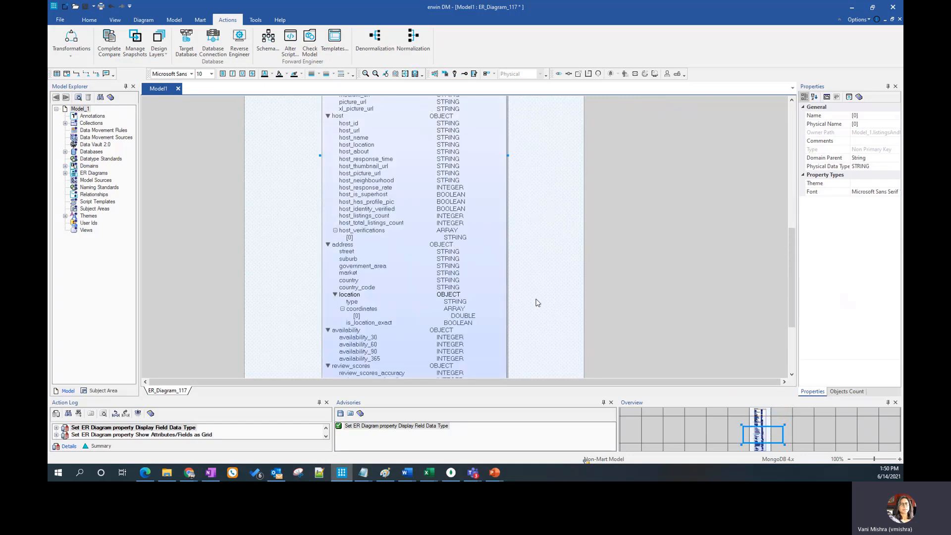
{"action": "scroll", "coordinate": [538, 302], "scroll_direction": "down", "scroll_amount": 5}
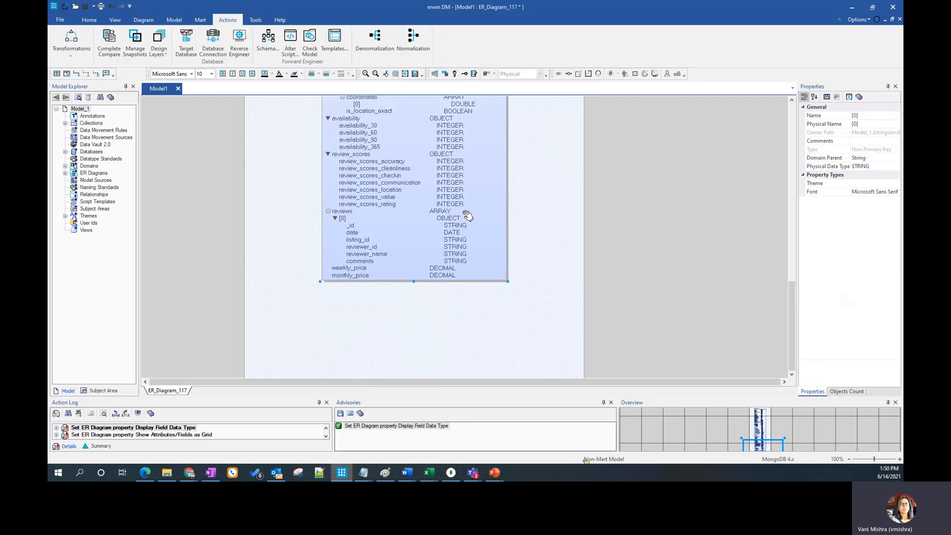
{"action": "scroll", "coordinate": [502, 306], "scroll_direction": "up", "scroll_amount": 12}
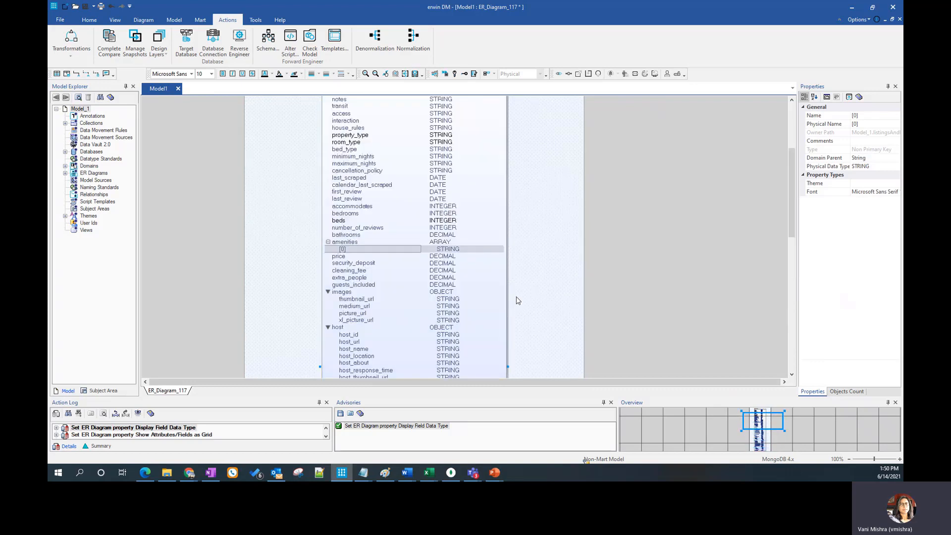
Review the field properties of the listingsAndReviews collection, including the transit field and the amenities array with its comment, and leave without changes
{"action": "scroll", "coordinate": [518, 300], "scroll_direction": "up", "scroll_amount": 4}
{"action": "left_click", "coordinate": [378, 143]}
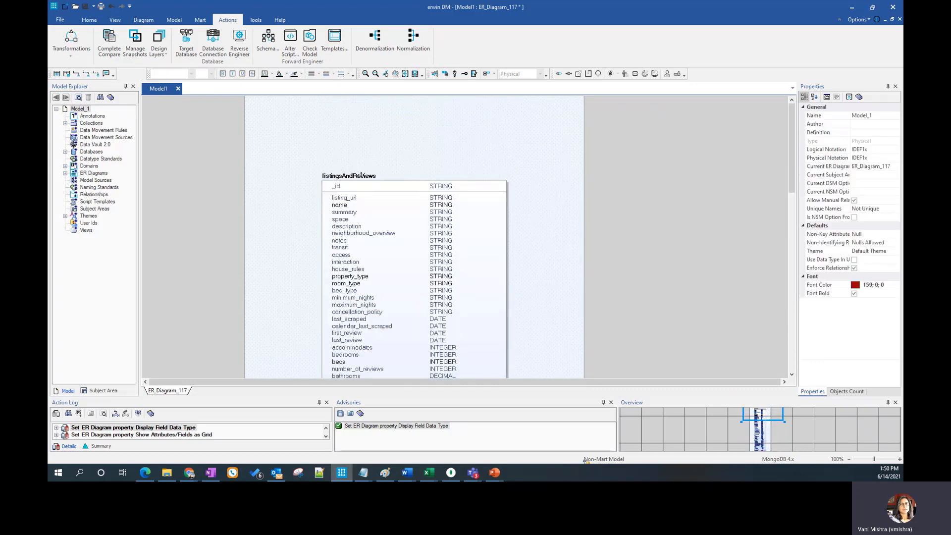
{"action": "right_click", "coordinate": [361, 175]}
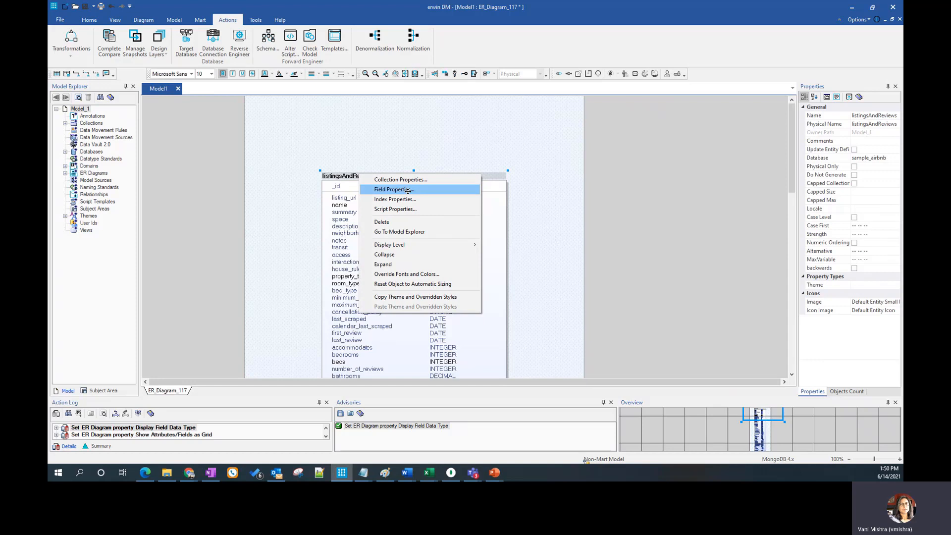
{"action": "left_click", "coordinate": [407, 191]}
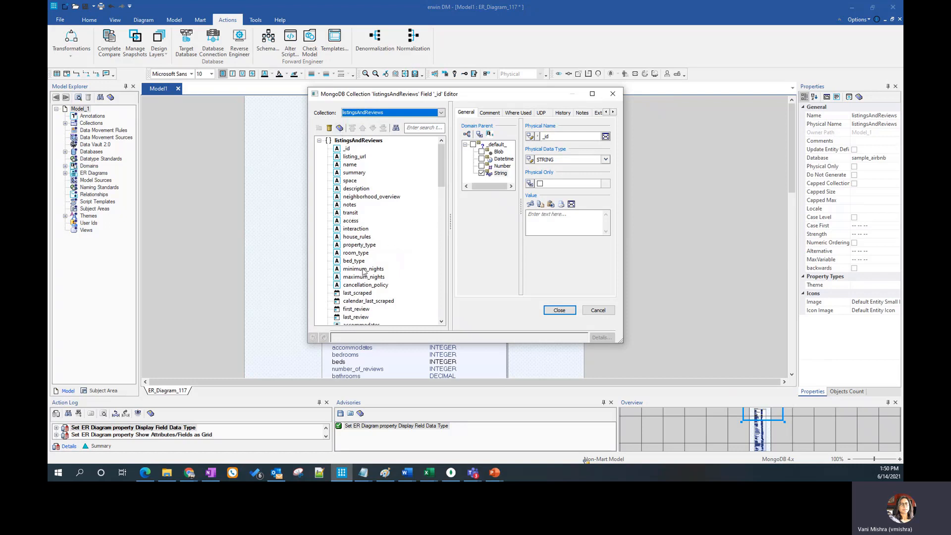
{"action": "left_click", "coordinate": [351, 213]}
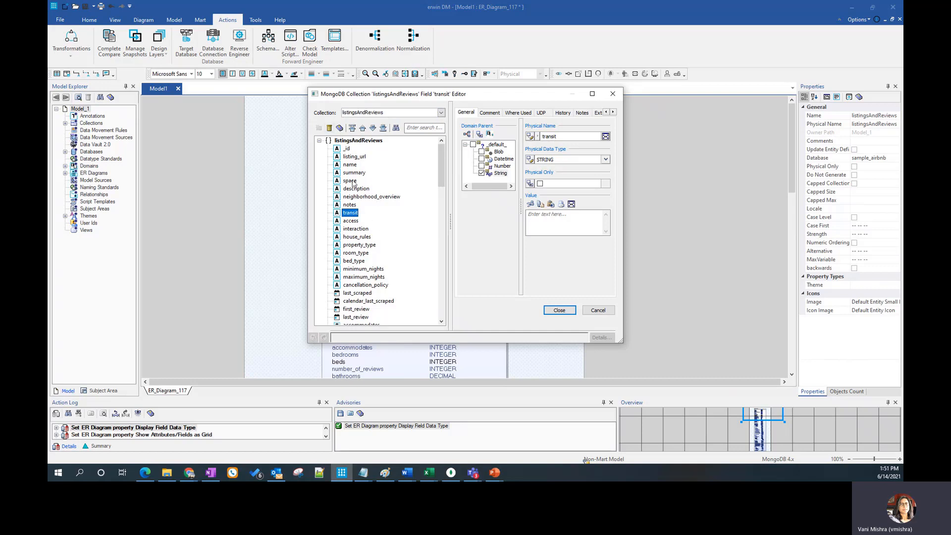
{"action": "scroll", "coordinate": [419, 288], "scroll_direction": "down", "scroll_amount": 3}
{"action": "left_click", "coordinate": [350, 294]}
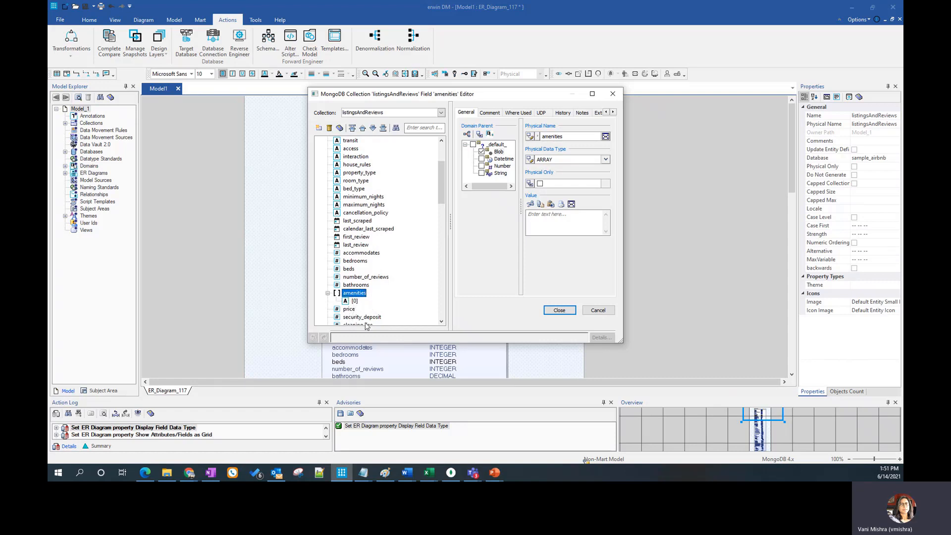
{"action": "left_click", "coordinate": [490, 113]}
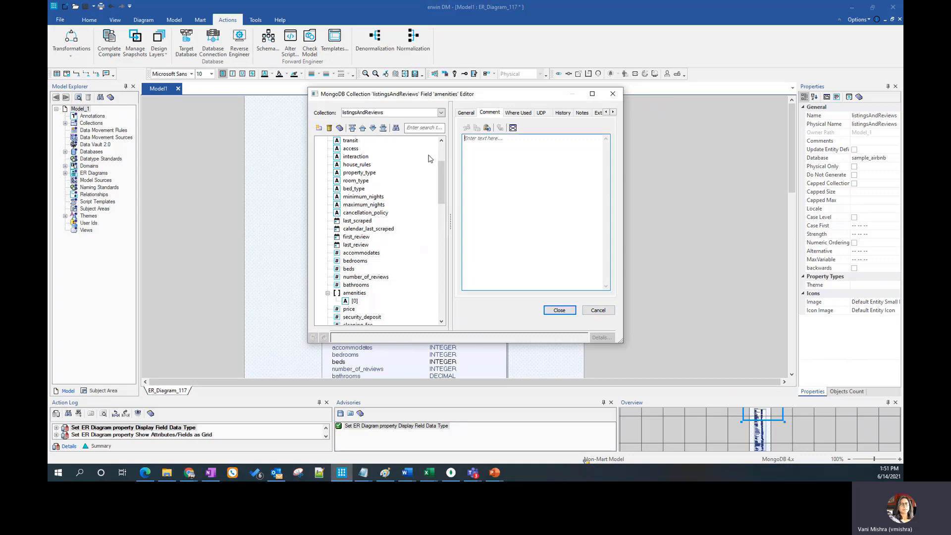
{"action": "left_click", "coordinate": [597, 310]}
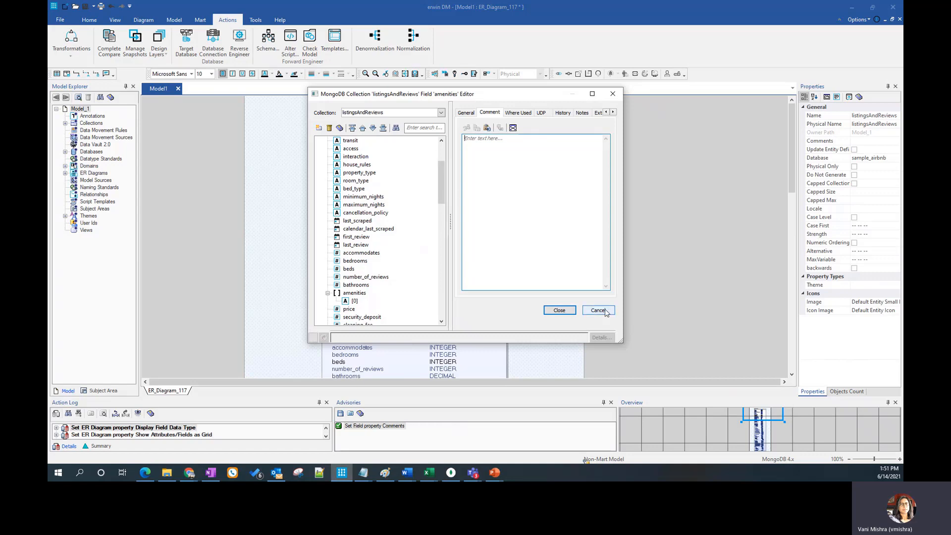
Review the general properties and schema validator of the listingsAndReviews collection, and leave without changes
{"action": "right_click", "coordinate": [368, 175]}
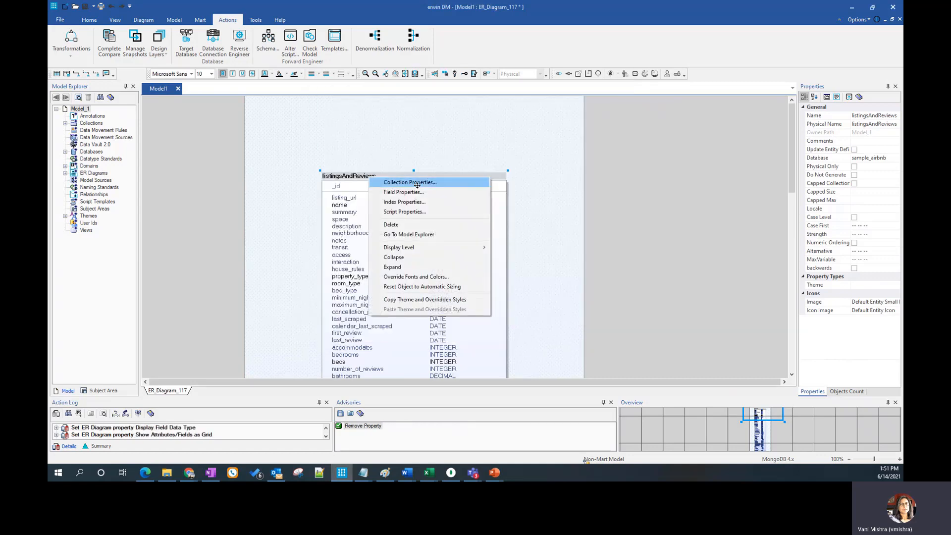
{"action": "left_click", "coordinate": [419, 183]}
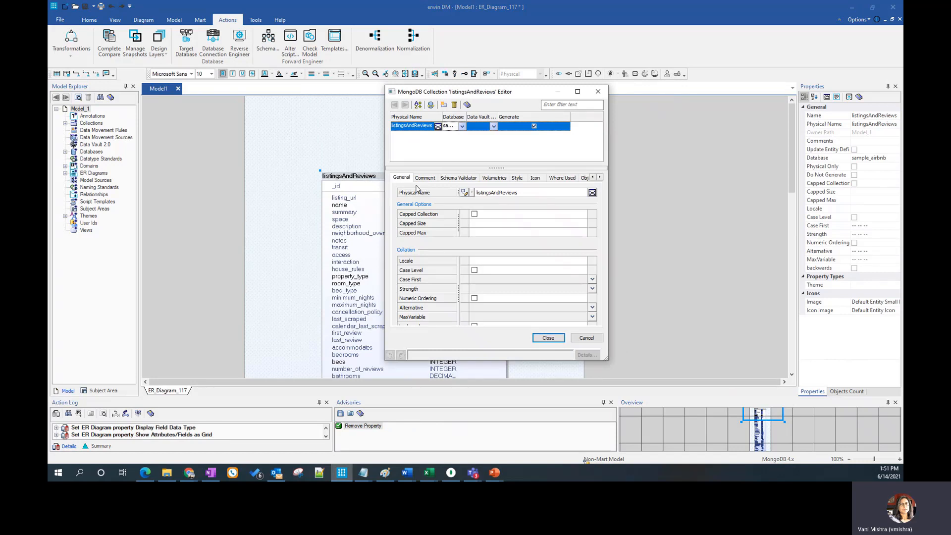
{"action": "left_click", "coordinate": [460, 179]}
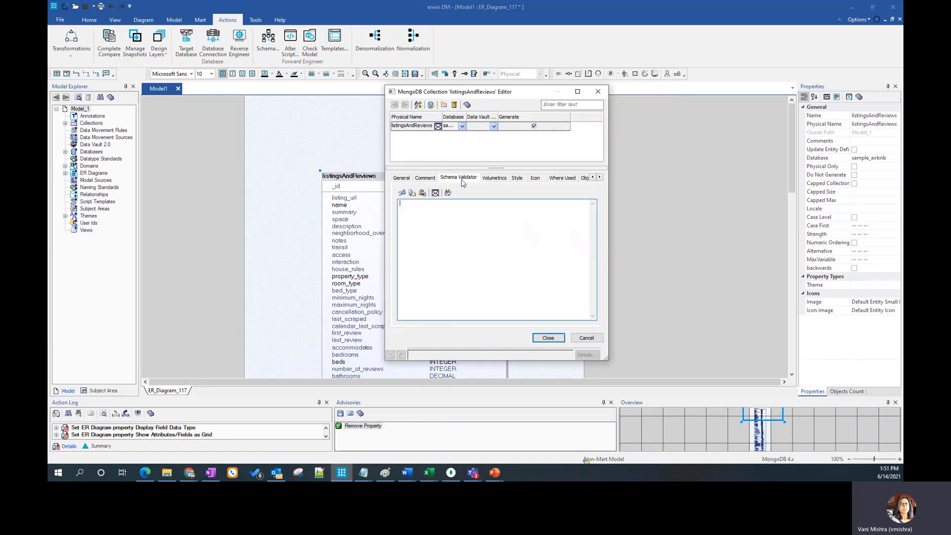
{"action": "left_click", "coordinate": [586, 338]}
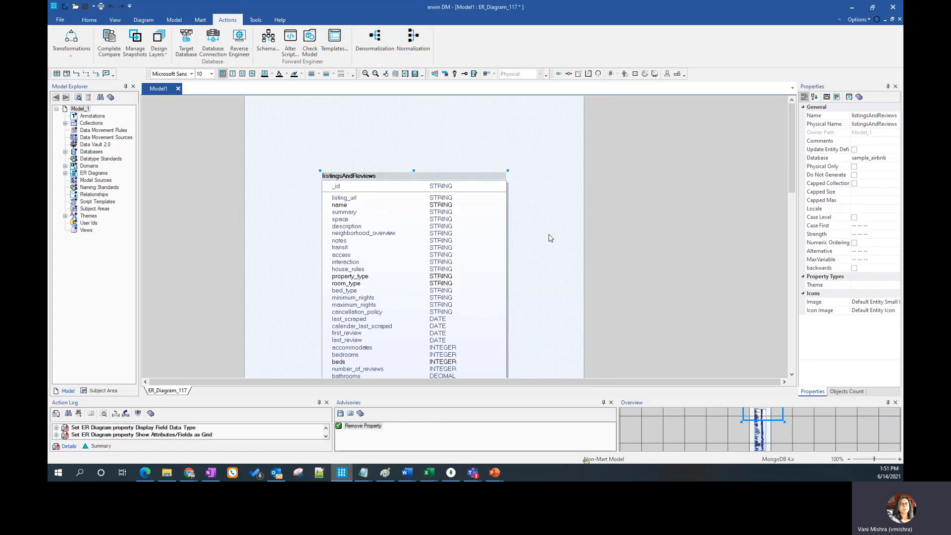
{"action": "left_click", "coordinate": [547, 237]}
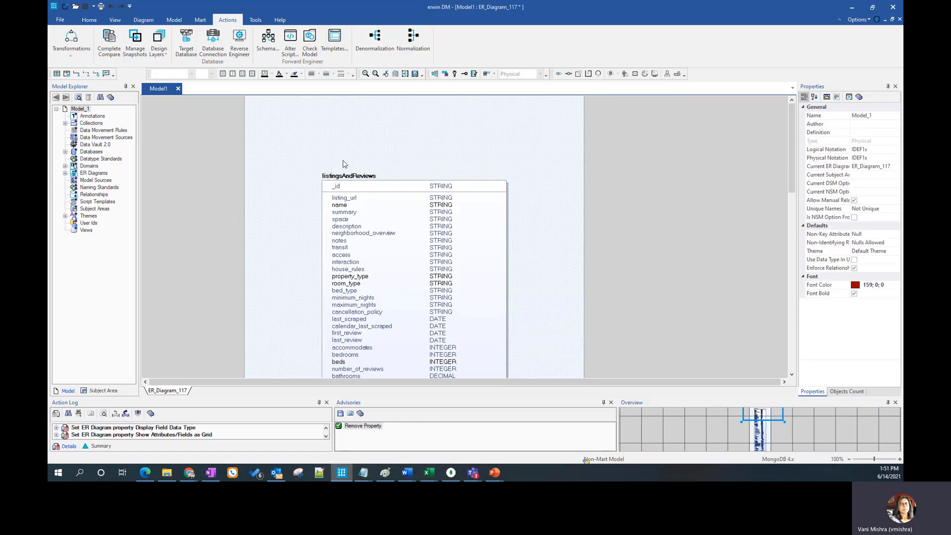
Open the index properties of the listingsAndReviews collection and inspect its primary key index, XPKlistingsAndReviews
{"action": "right_click", "coordinate": [350, 178]}
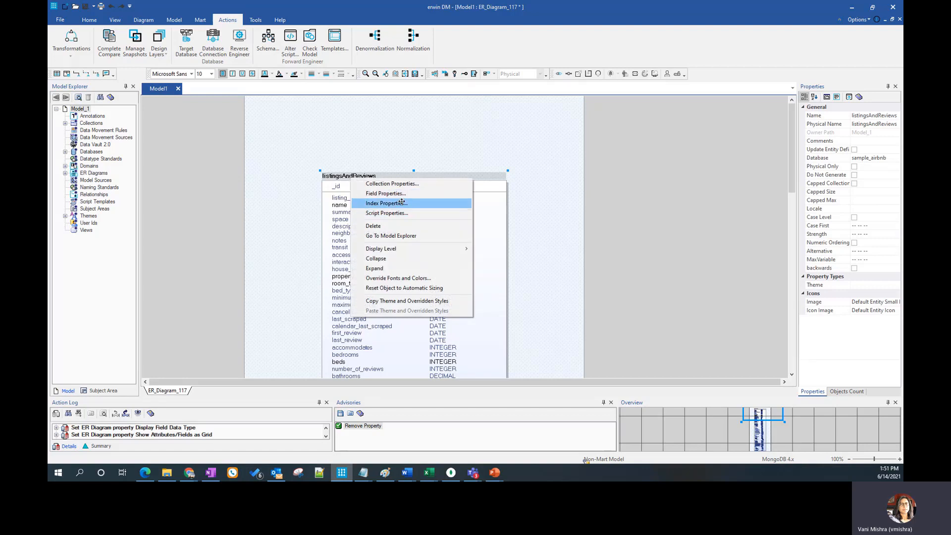
{"action": "left_click", "coordinate": [553, 224]}
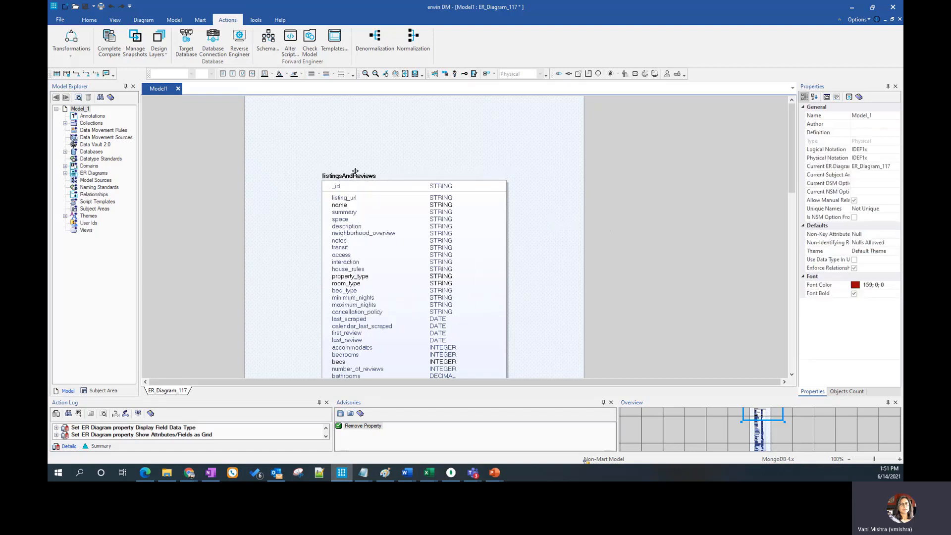
{"action": "left_click", "coordinate": [336, 175]}
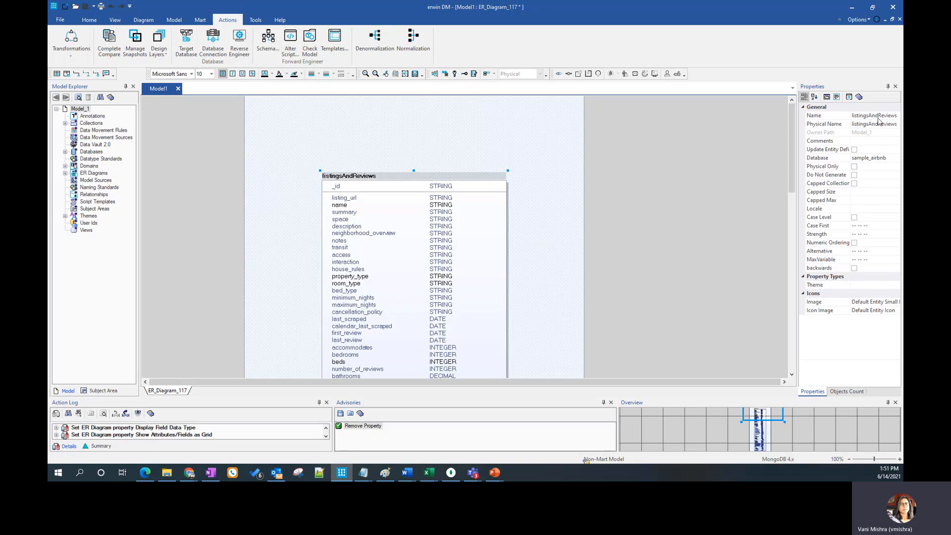
{"action": "left_click", "coordinate": [837, 97]}
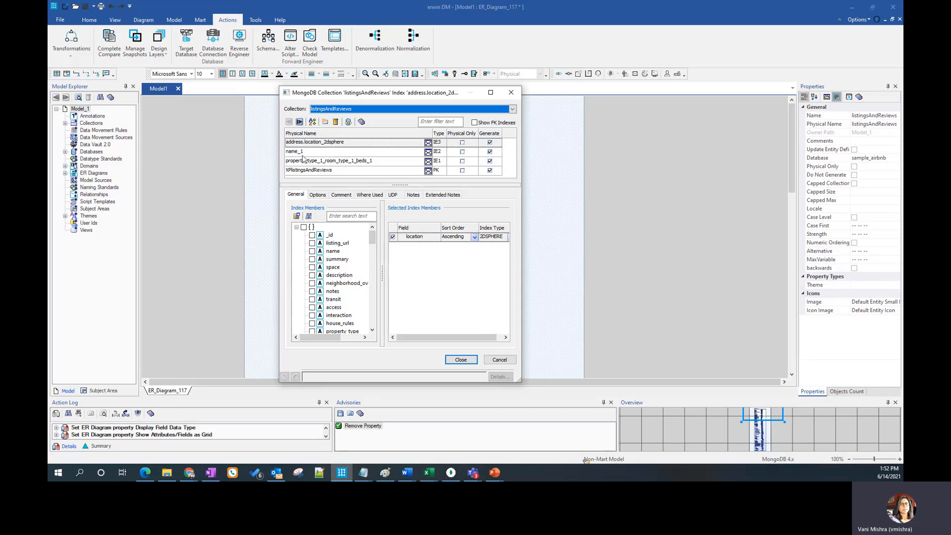
{"action": "left_click", "coordinate": [305, 170]}
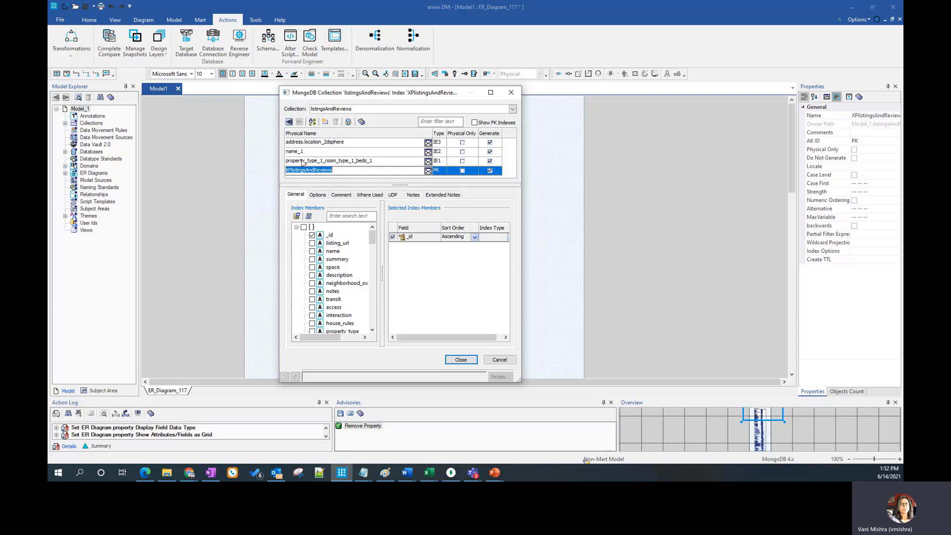
Try a new unique index on the listing_url field, check its sort order and index type options, and discard it
{"action": "left_click", "coordinate": [325, 122]}
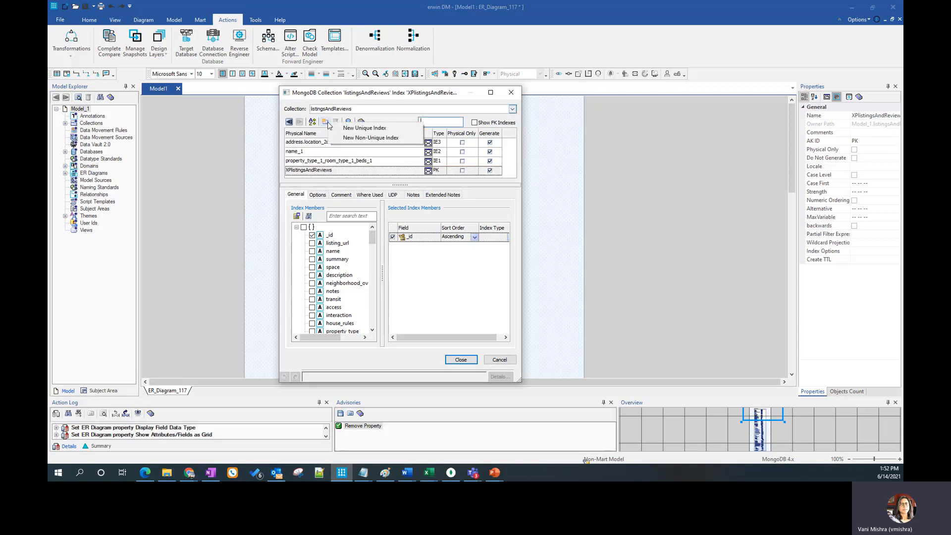
{"action": "left_click", "coordinate": [365, 130]}
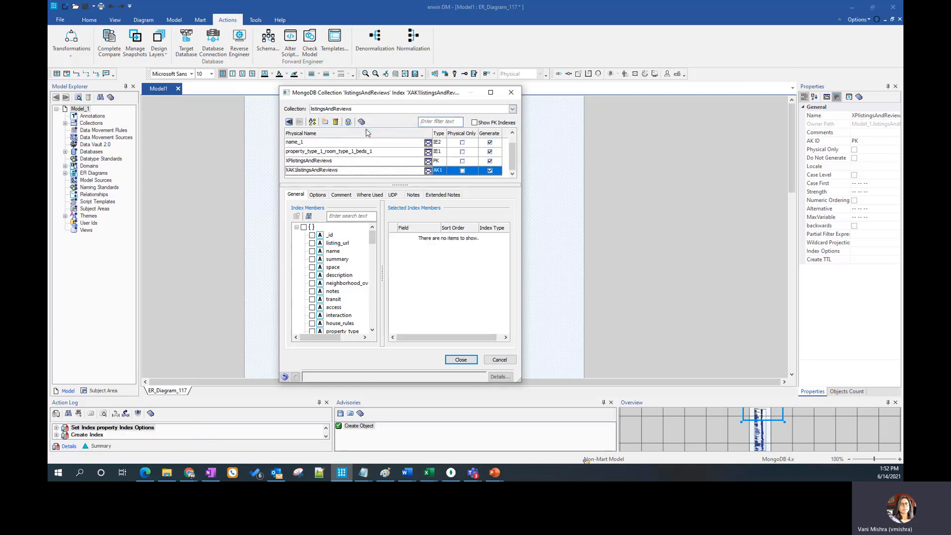
{"action": "left_click", "coordinate": [312, 243]}
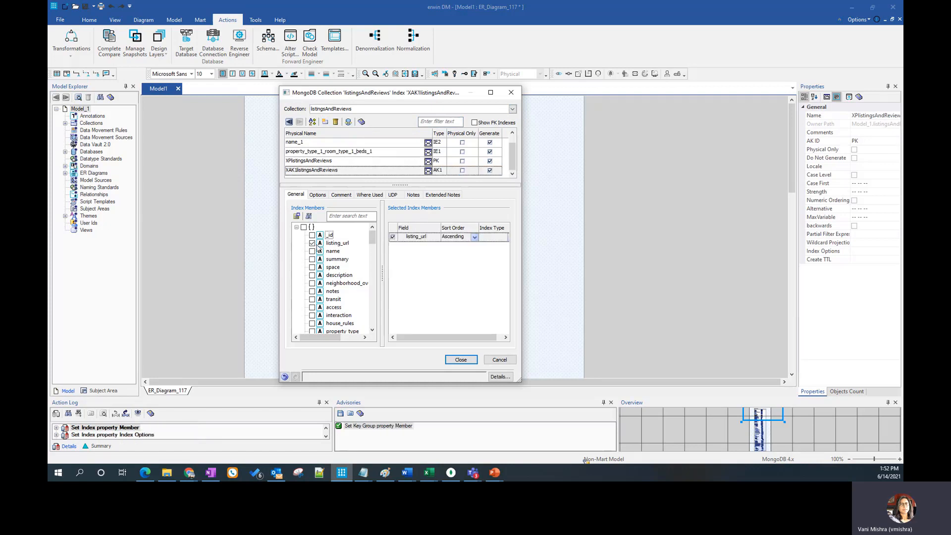
{"action": "left_click", "coordinate": [474, 239]}
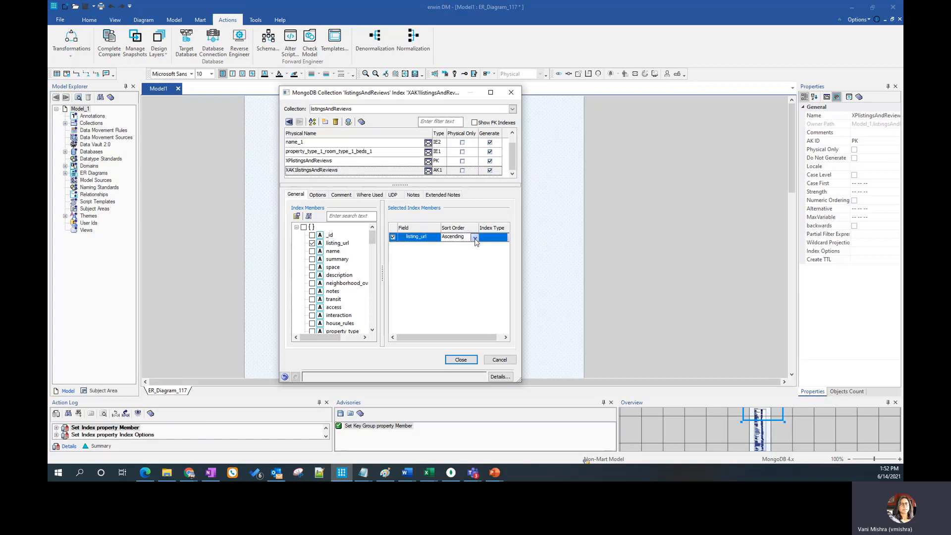
{"action": "left_click", "coordinate": [496, 259]}
{"action": "left_click", "coordinate": [508, 242]}
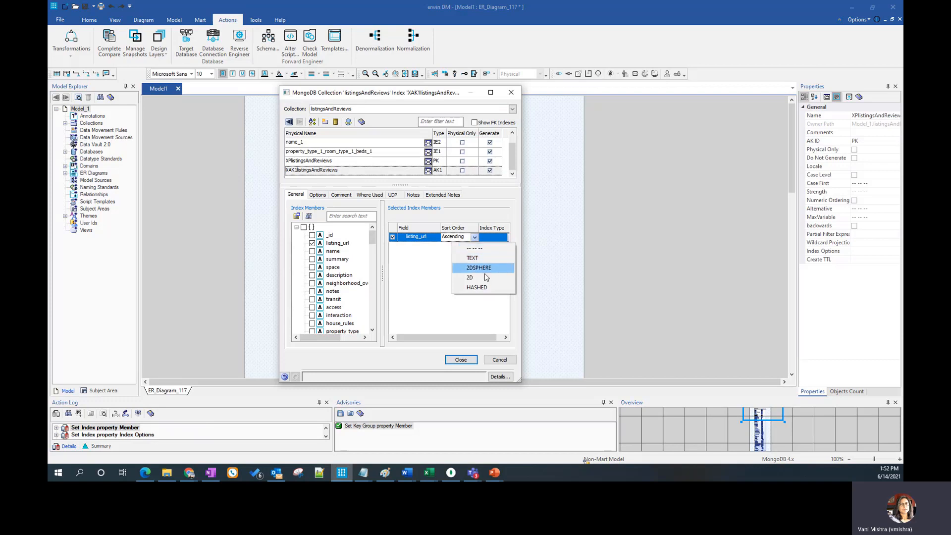
{"action": "left_click", "coordinate": [480, 327]}
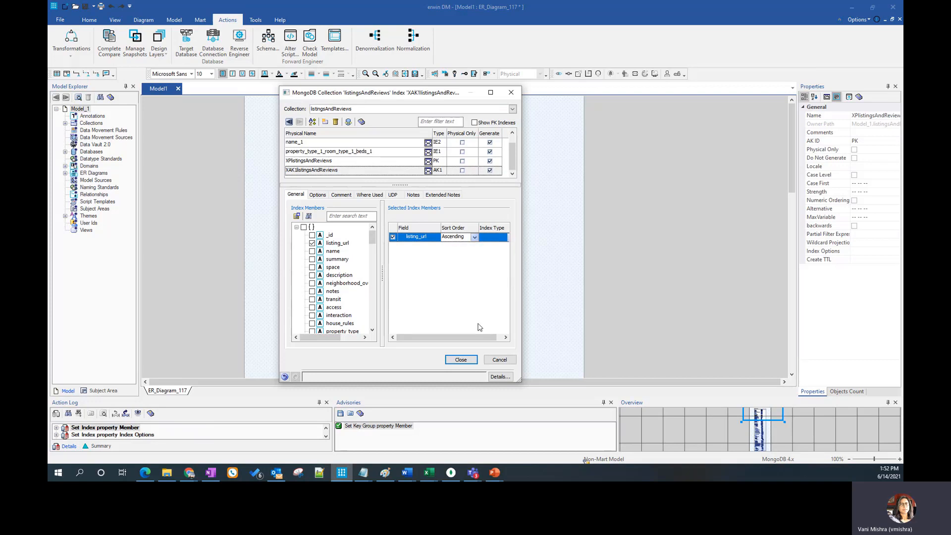
{"action": "left_click", "coordinate": [501, 360]}
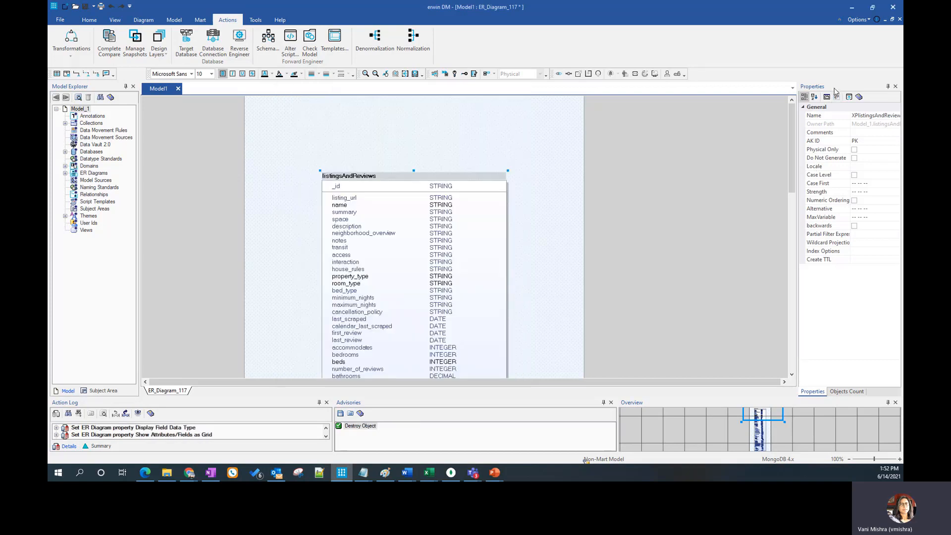
Show the object counts of the MongoDB model and open the eMovies sample model
{"action": "left_click", "coordinate": [853, 396]}
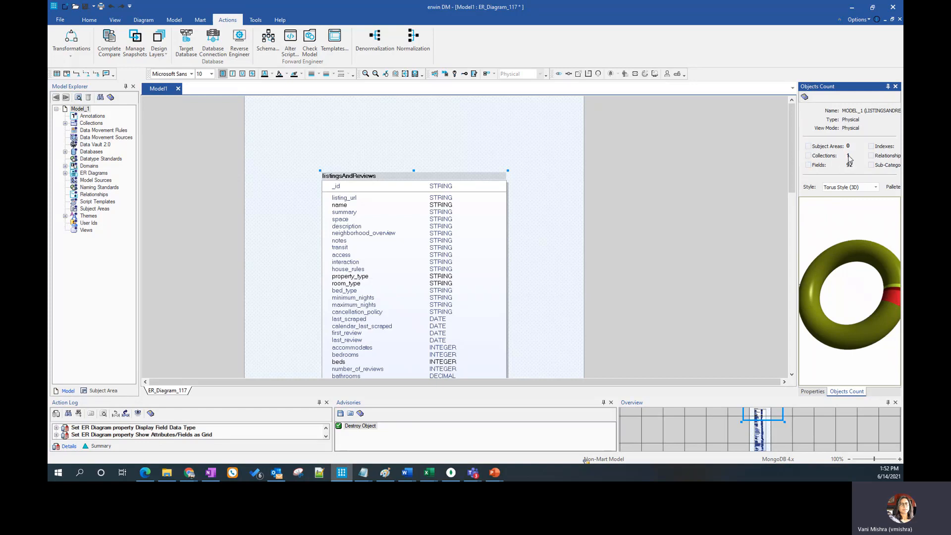
{"action": "left_click", "coordinate": [60, 20]}
{"action": "left_click", "coordinate": [181, 69]}
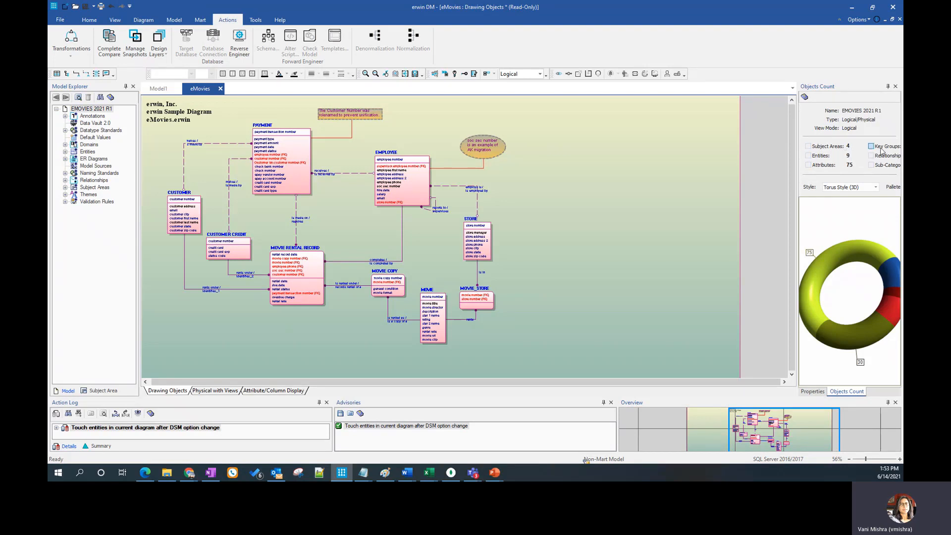
View the properties of the eMovies model and its EMPLOYEE entity
{"action": "left_click", "coordinate": [813, 391]}
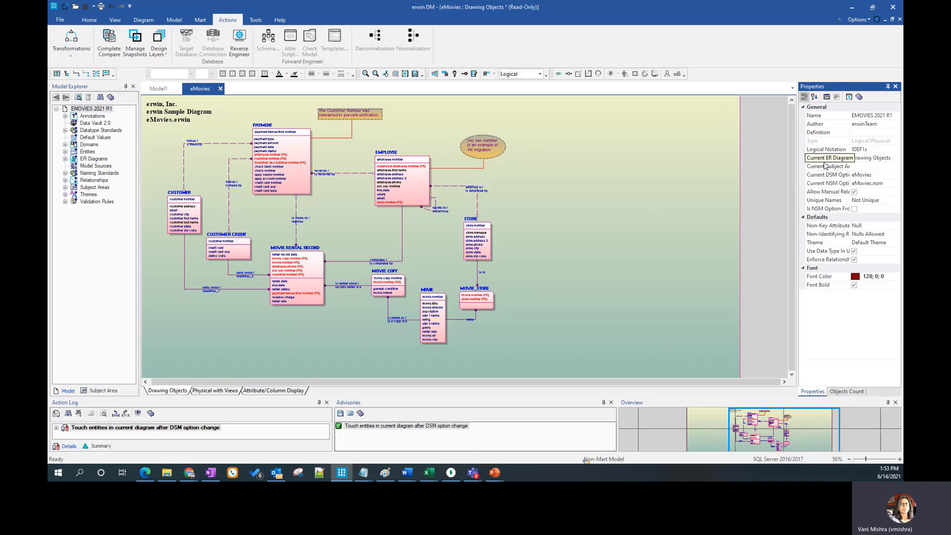
{"action": "left_click", "coordinate": [634, 183]}
{"action": "left_click", "coordinate": [396, 157]}
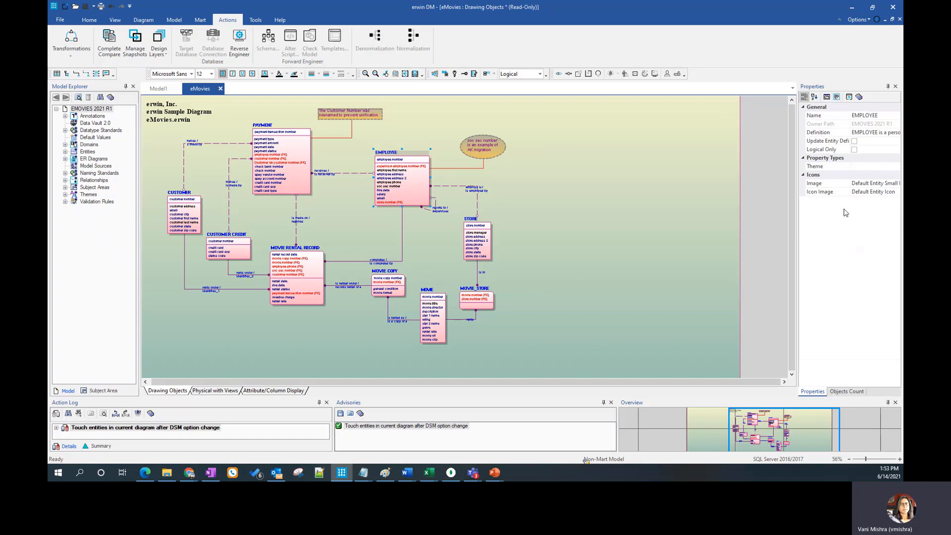
Switch the eMovies diagram to the Physical view and clear the table selection
{"action": "left_click", "coordinate": [531, 77]}
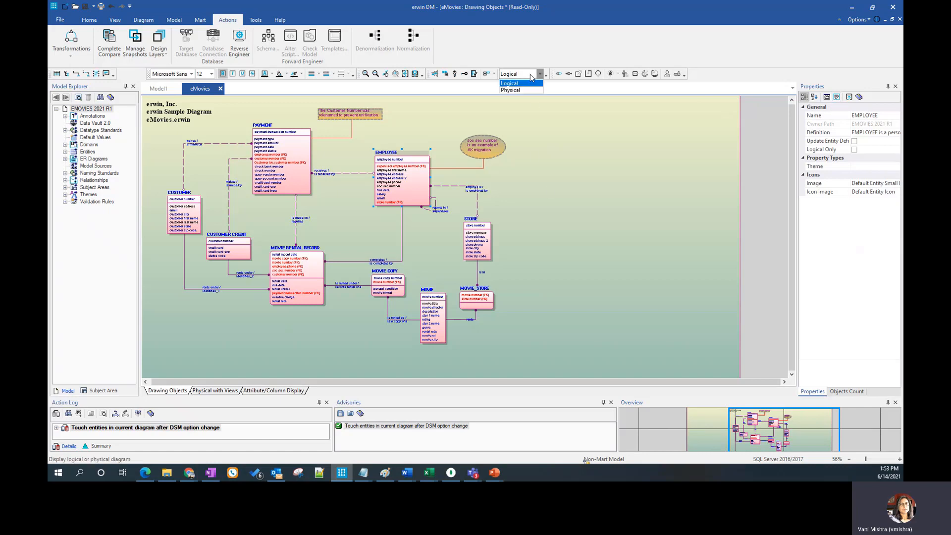
{"action": "left_click", "coordinate": [515, 90]}
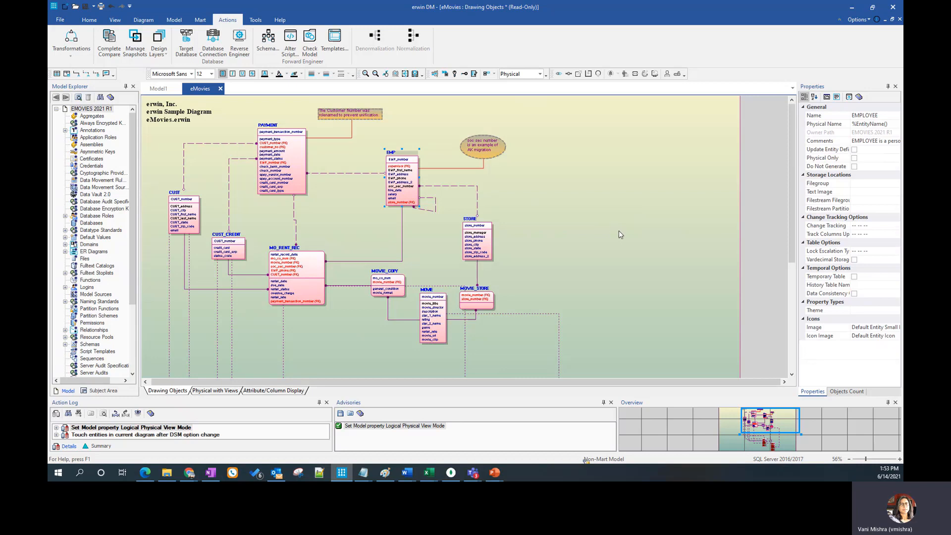
{"action": "left_click", "coordinate": [618, 230]}
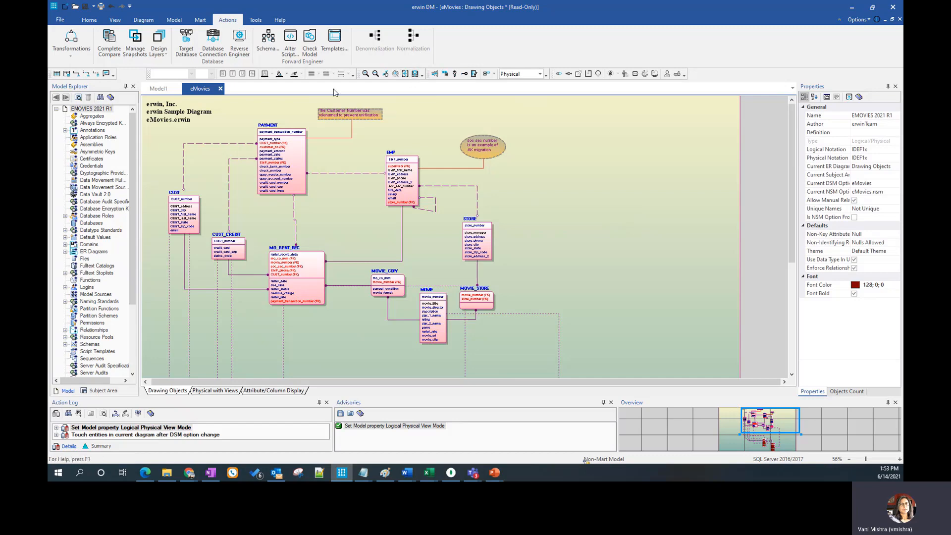
View the overview of the Forward Engineer Schema Generation Wizard and cancel it
{"action": "left_click", "coordinate": [265, 49]}
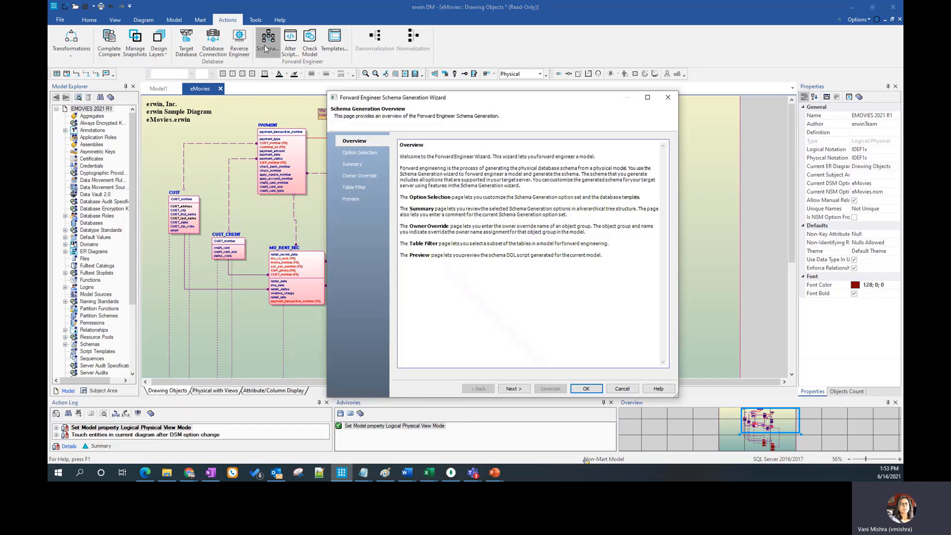
{"action": "left_click", "coordinate": [622, 389]}
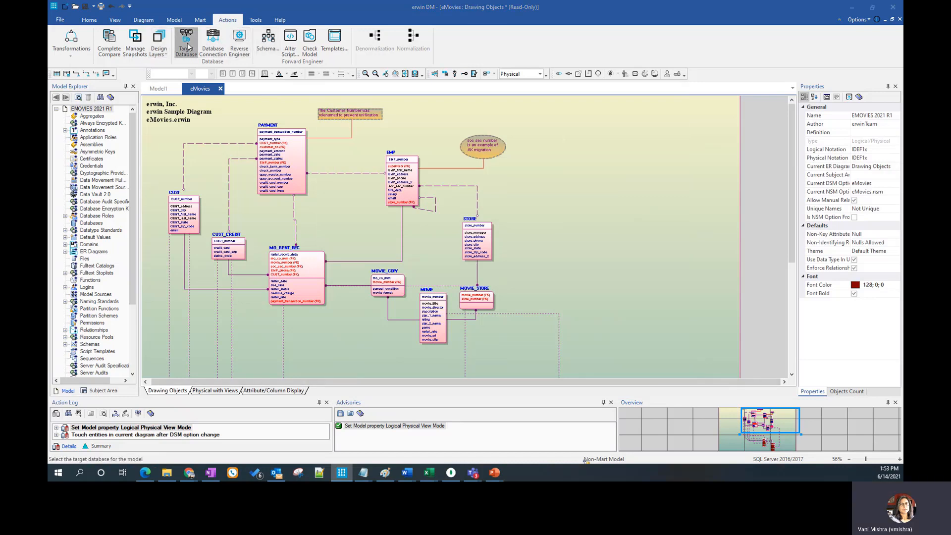
Convert the eMovies model's target database to MongoDB 4.x with Auto Denormalization, declining the unconverted datatypes report
{"action": "left_click", "coordinate": [187, 47]}
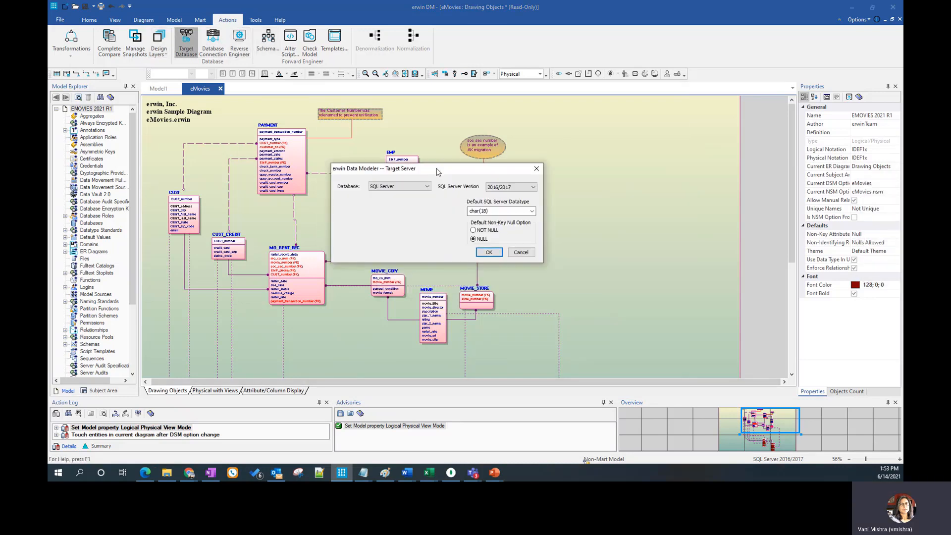
{"action": "left_click", "coordinate": [372, 175]}
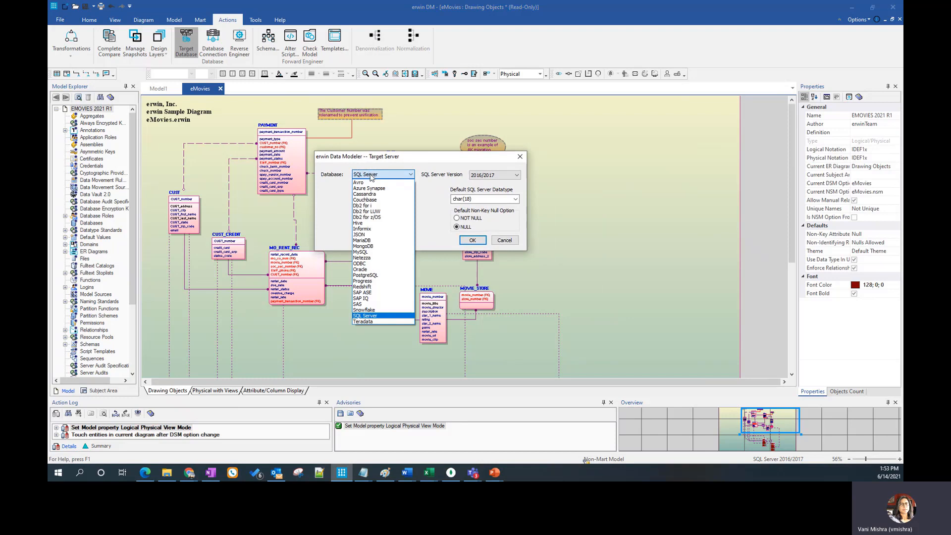
{"action": "left_click", "coordinate": [374, 246]}
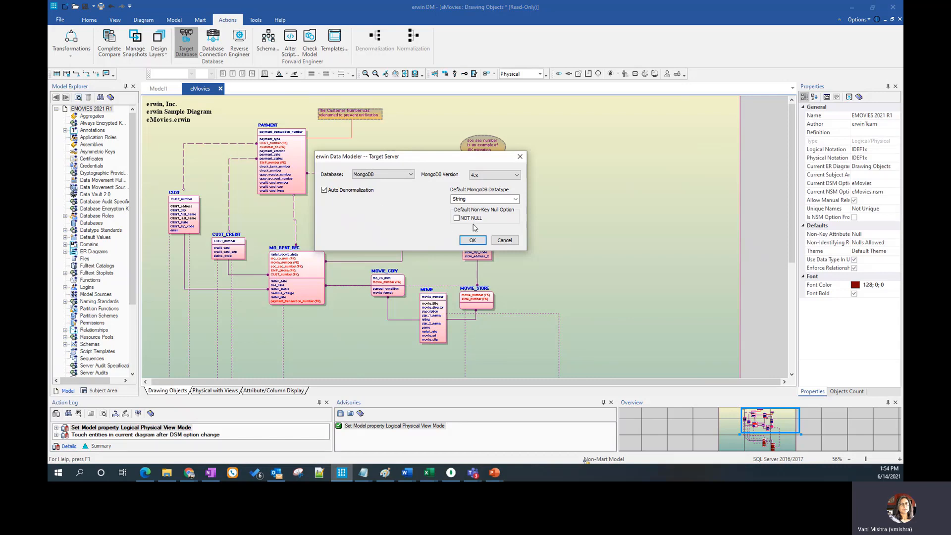
{"action": "left_click", "coordinate": [473, 241]}
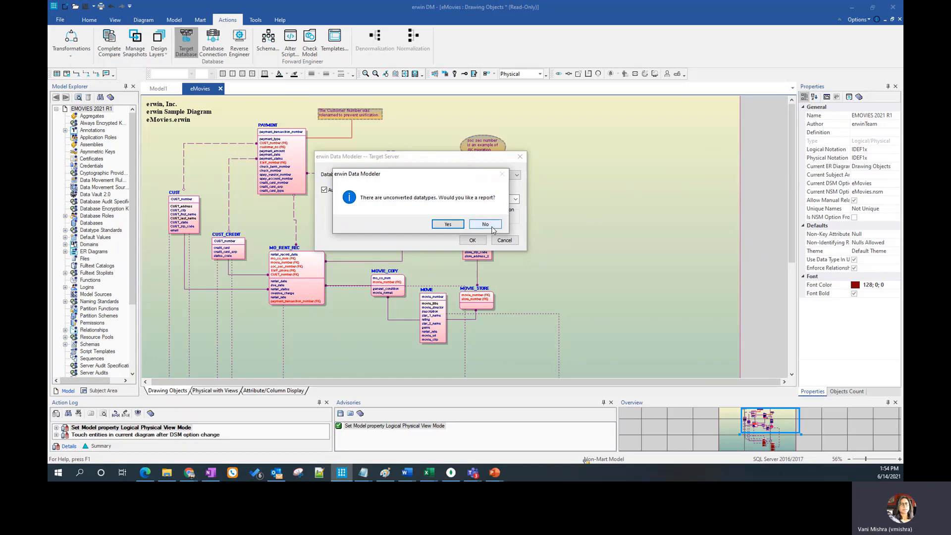
{"action": "left_click", "coordinate": [485, 224]}
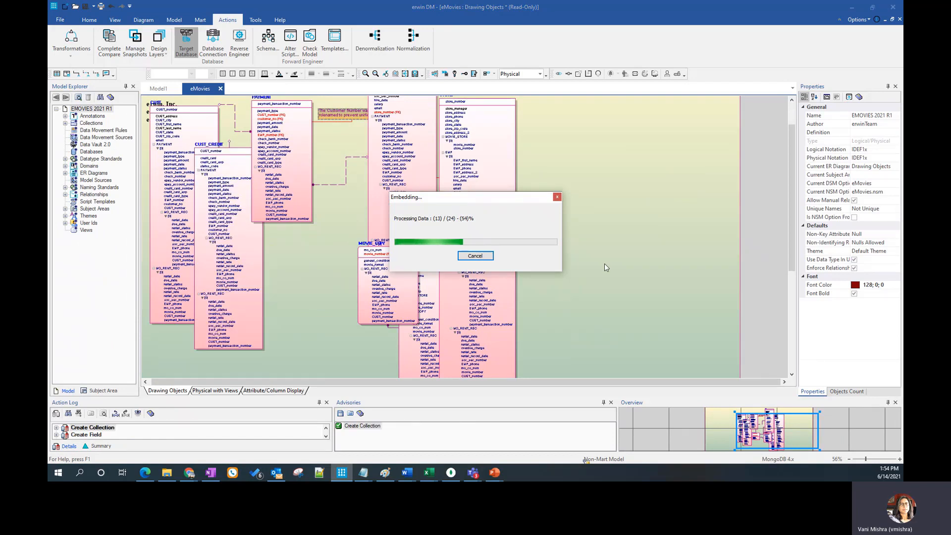
Show the converted model's object counts and move the MOVIE and CUST_CREDIT collections clear of the other collections
{"action": "left_click", "coordinate": [848, 392]}
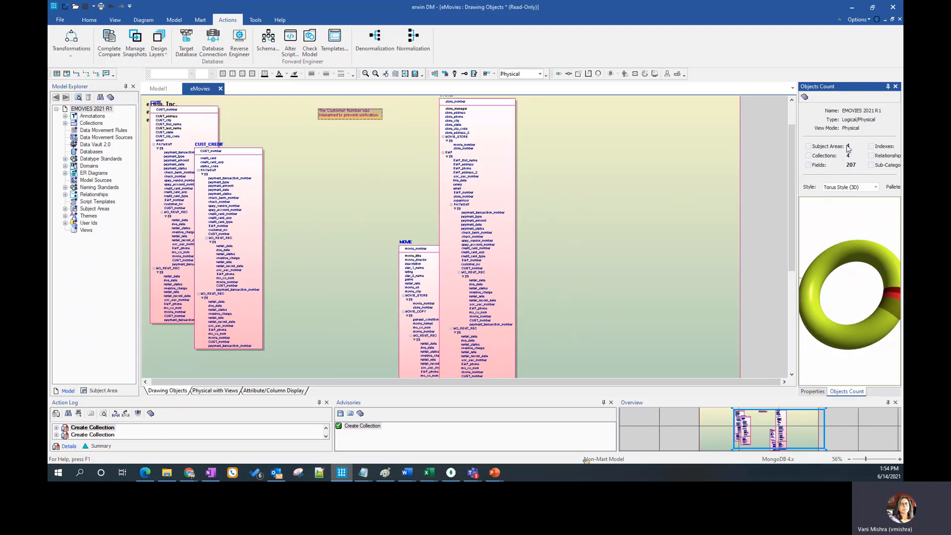
{"action": "left_click_drag", "start_coordinate": [419, 254], "coordinate": [326, 195]}
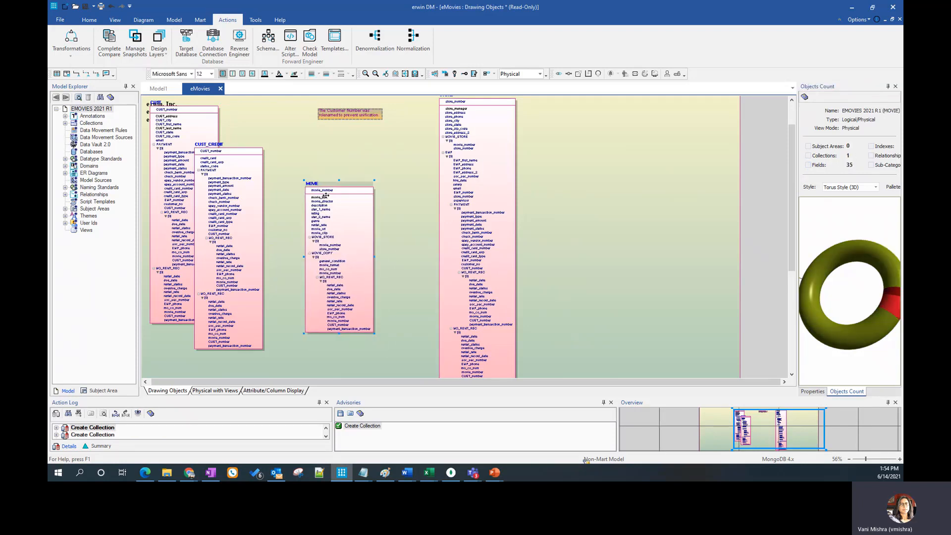
{"action": "left_click_drag", "start_coordinate": [213, 145], "coordinate": [586, 165]}
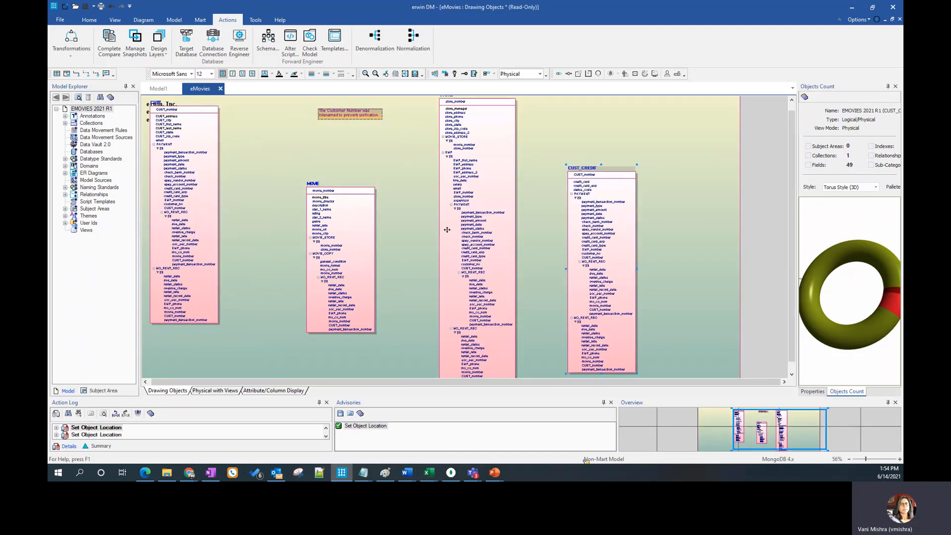
{"action": "left_click", "coordinate": [397, 227]}
{"action": "left_click", "coordinate": [327, 190]}
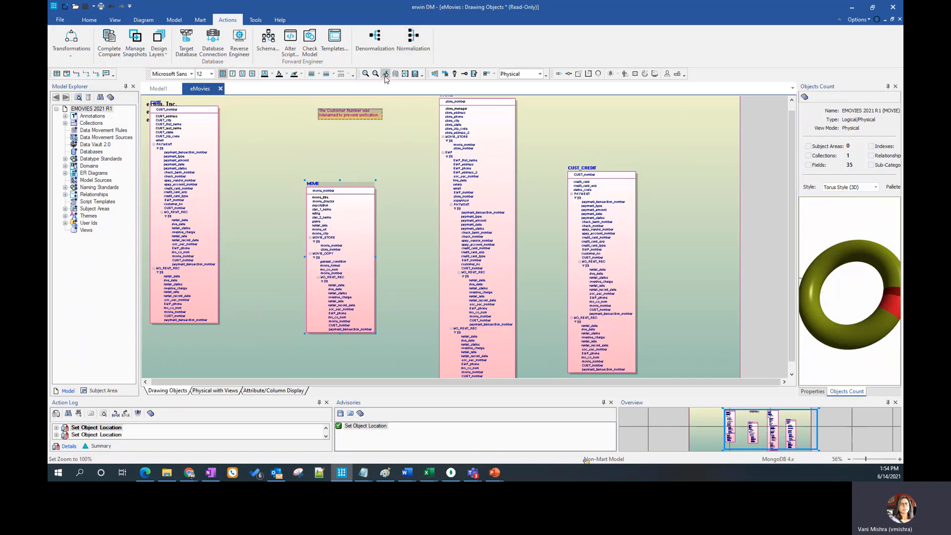
Set the Drawing Objects diagram to show fields as a grid and display attribute and field data types
{"action": "left_click", "coordinate": [365, 75]}
{"action": "left_click", "coordinate": [365, 74]}
{"action": "left_click", "coordinate": [365, 74]}
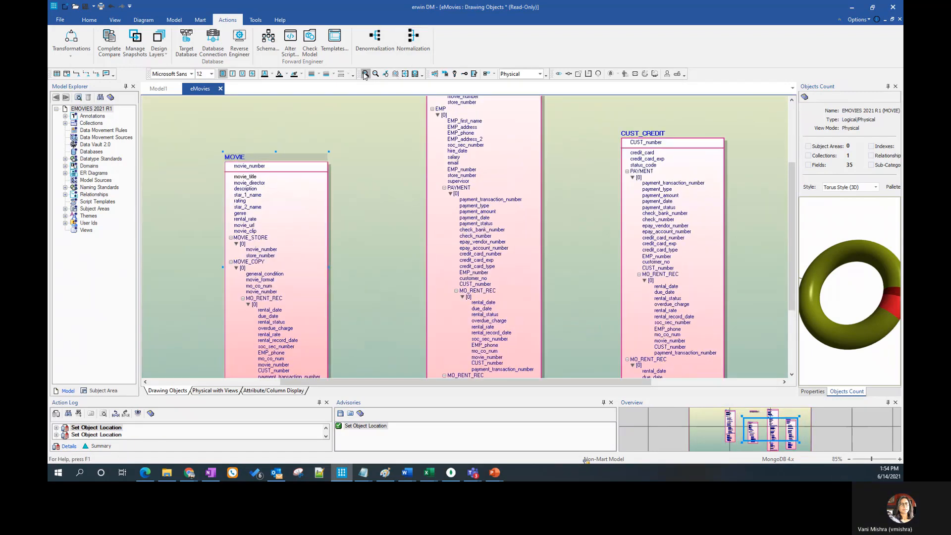
{"action": "left_click", "coordinate": [386, 226]}
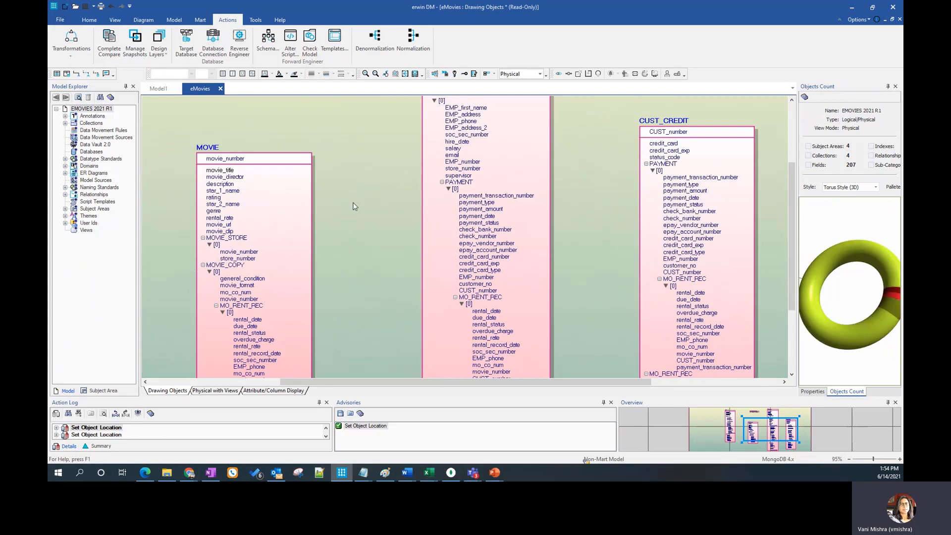
{"action": "right_click", "coordinate": [352, 203]}
{"action": "left_click", "coordinate": [378, 209]}
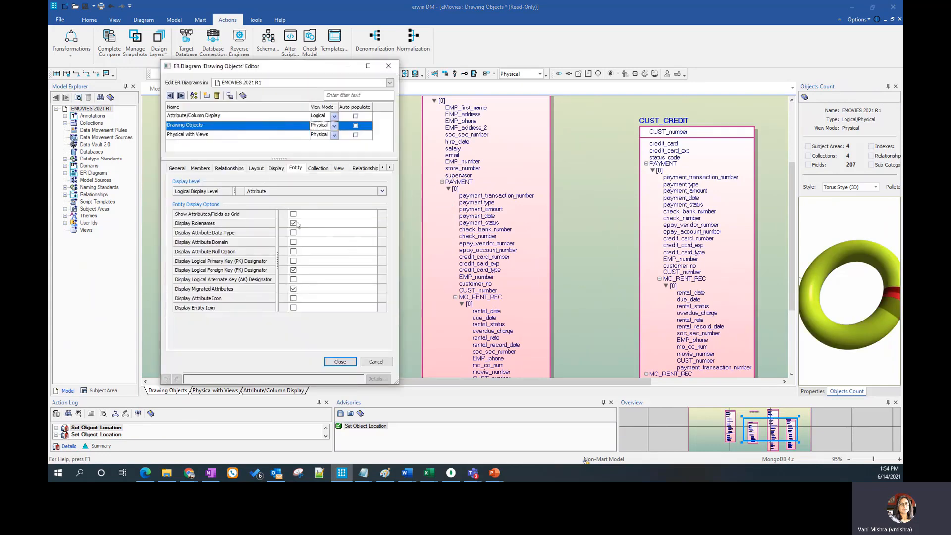
{"action": "left_click", "coordinate": [294, 213]}
{"action": "left_click", "coordinate": [293, 232]}
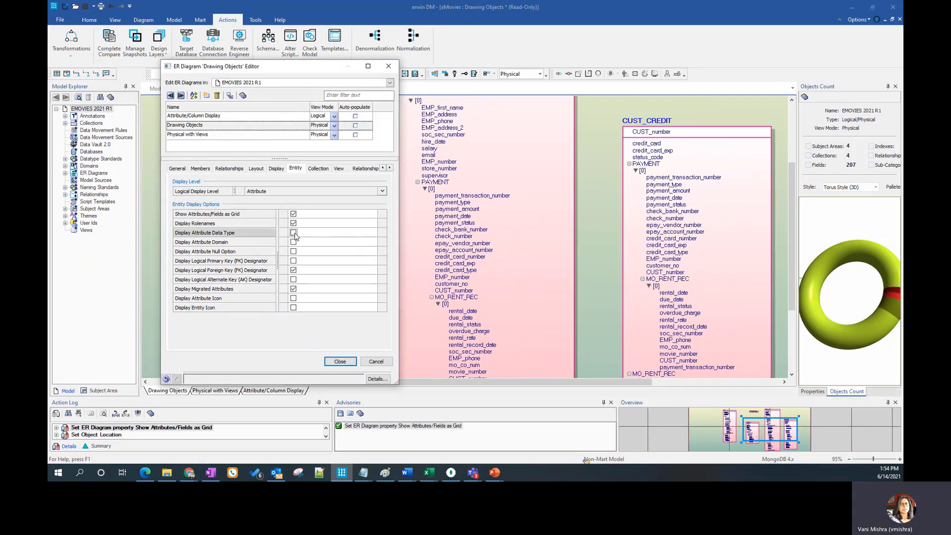
{"action": "left_click", "coordinate": [318, 168]}
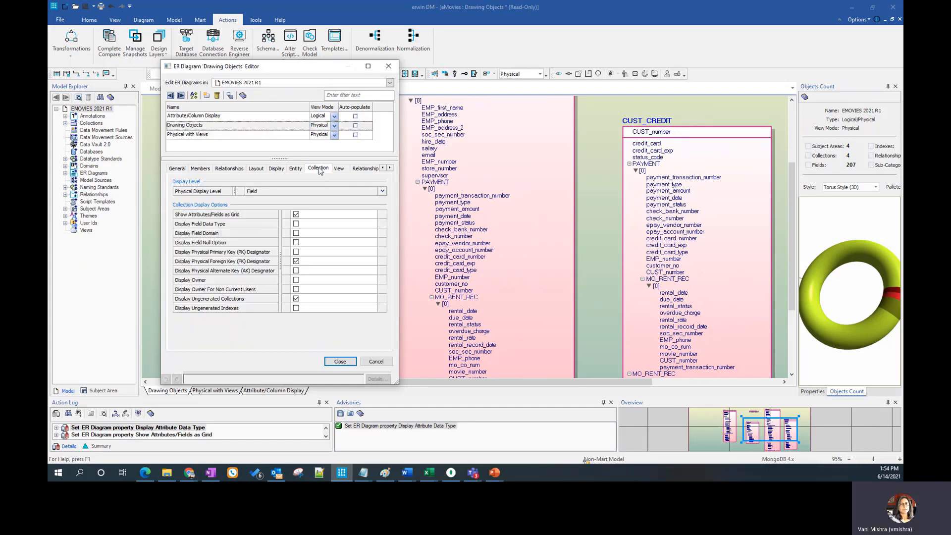
{"action": "left_click", "coordinate": [296, 224]}
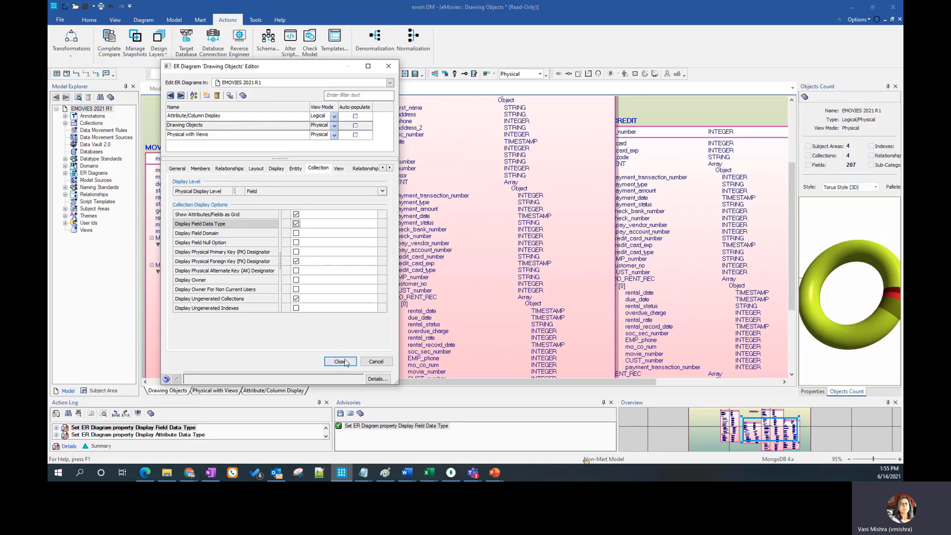
{"action": "left_click", "coordinate": [340, 361]}
View the STORE collection's schema validator in its properties and cancel the editor
{"action": "scroll", "coordinate": [485, 152], "scroll_direction": "up", "scroll_amount": 2}
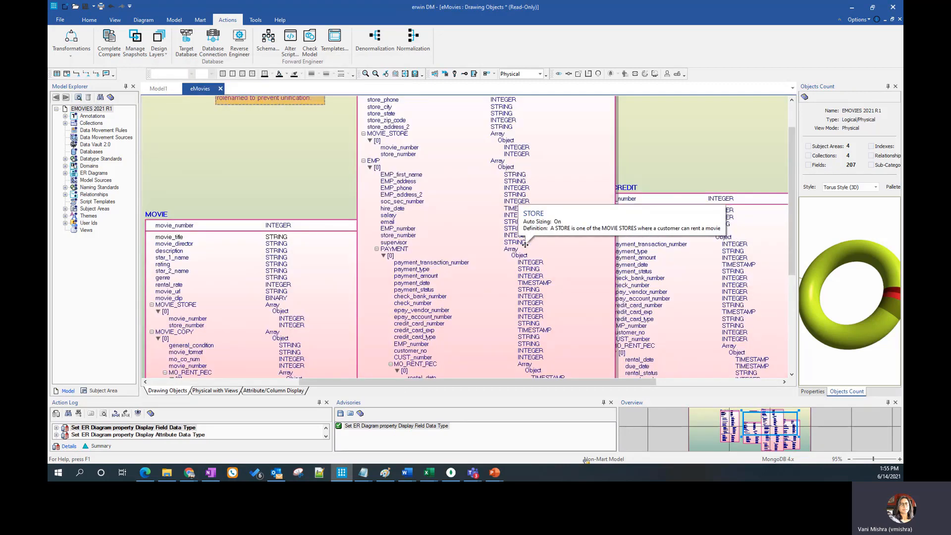
{"action": "scroll", "coordinate": [485, 152], "scroll_direction": "up", "scroll_amount": 4}
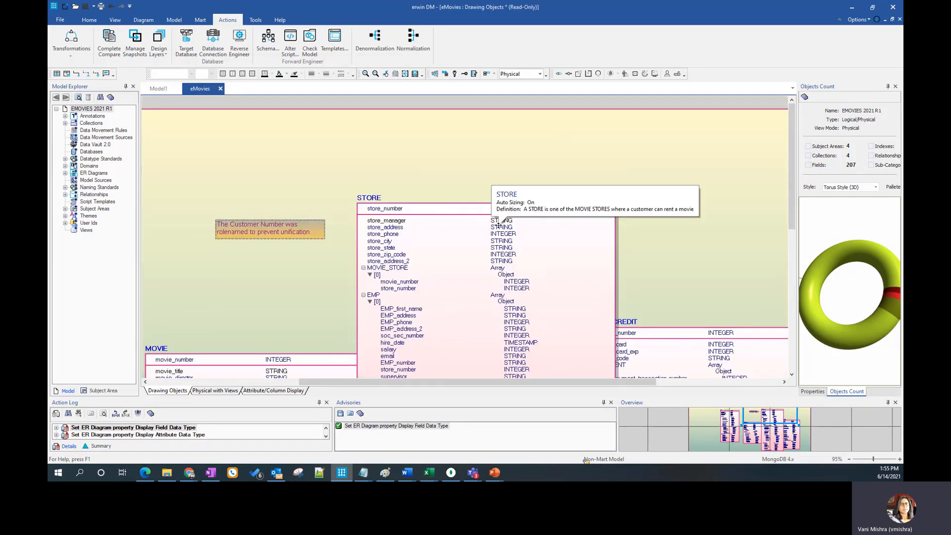
{"action": "right_click", "coordinate": [379, 199]}
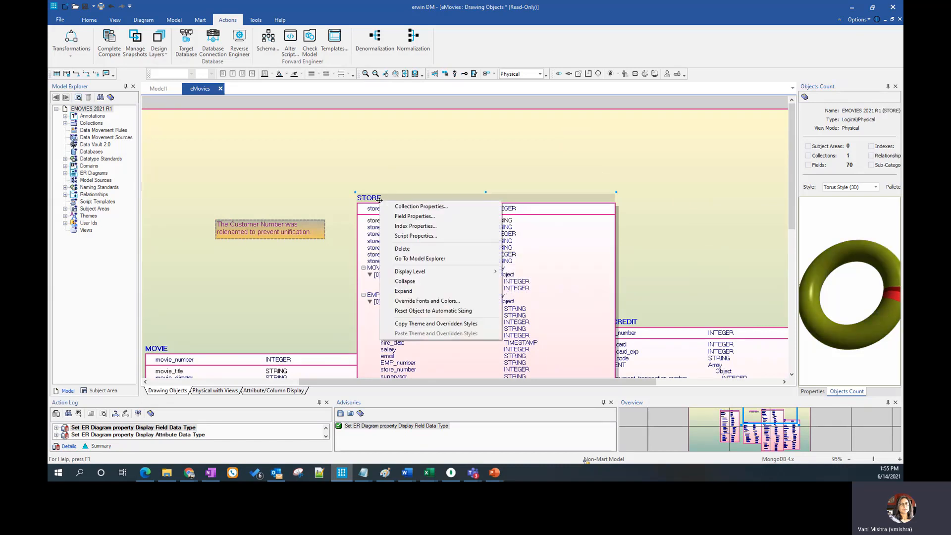
{"action": "left_click", "coordinate": [430, 206]}
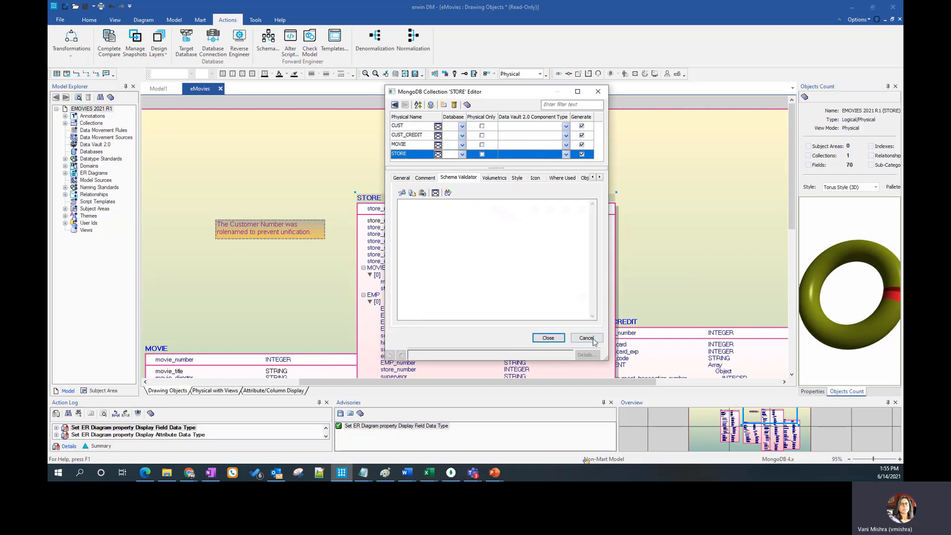
{"action": "left_click", "coordinate": [585, 337]}
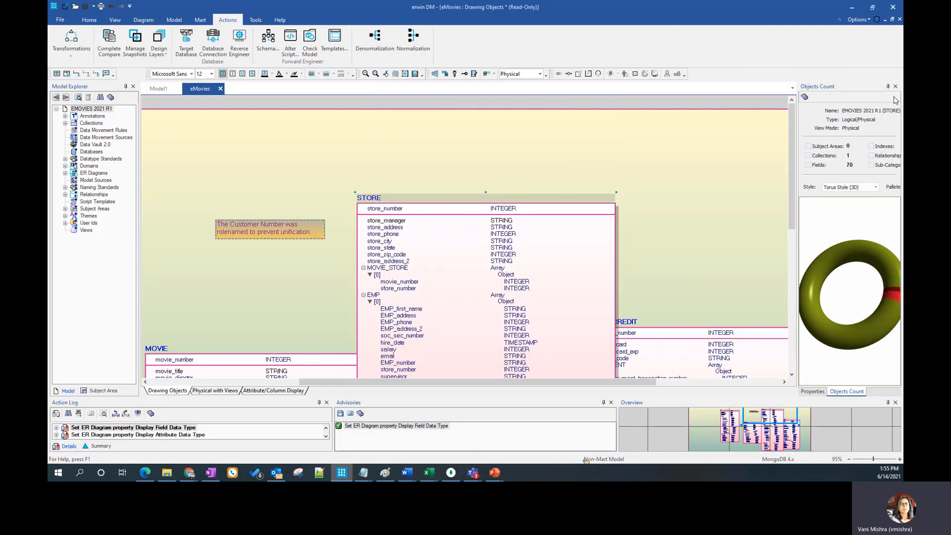
View the history options in the eMovies model's properties editor and cancel it
{"action": "left_click", "coordinate": [675, 218]}
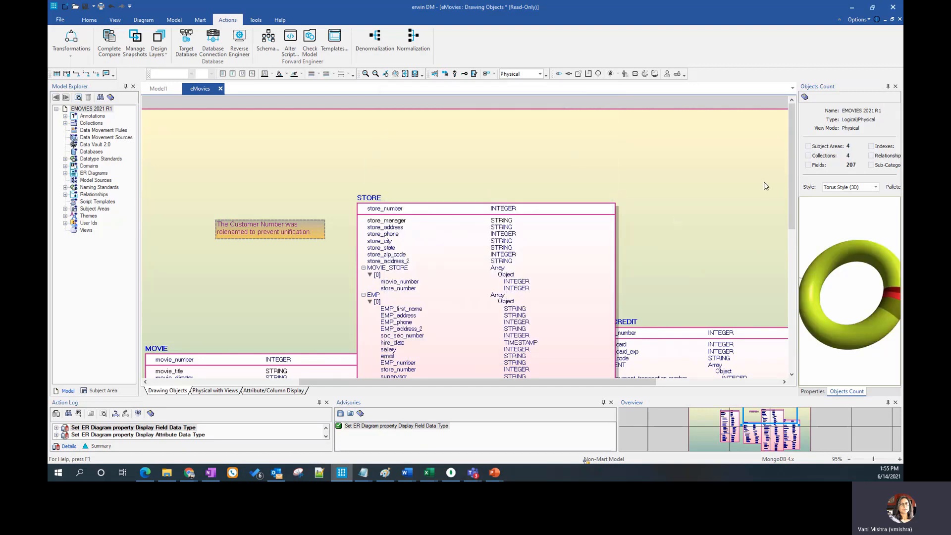
{"action": "left_click", "coordinate": [812, 392]}
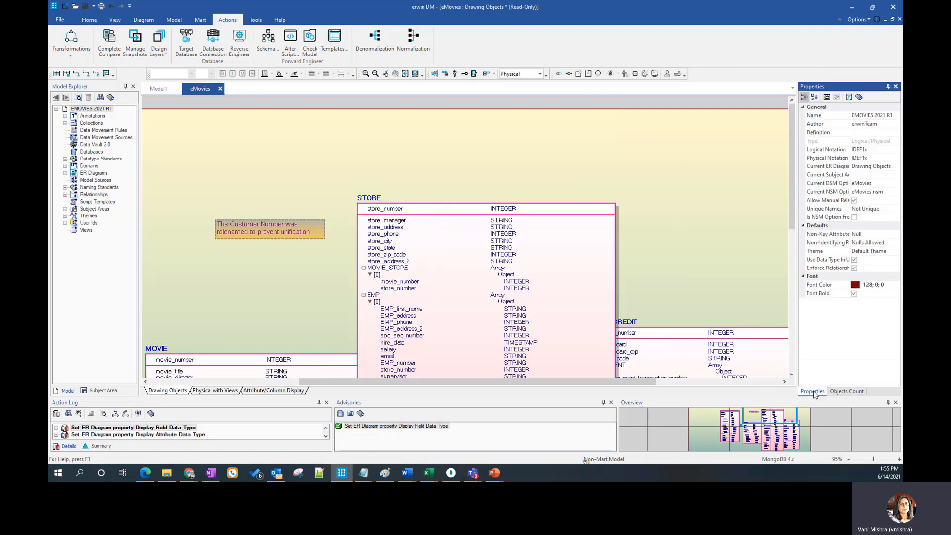
{"action": "left_click", "coordinate": [827, 97]}
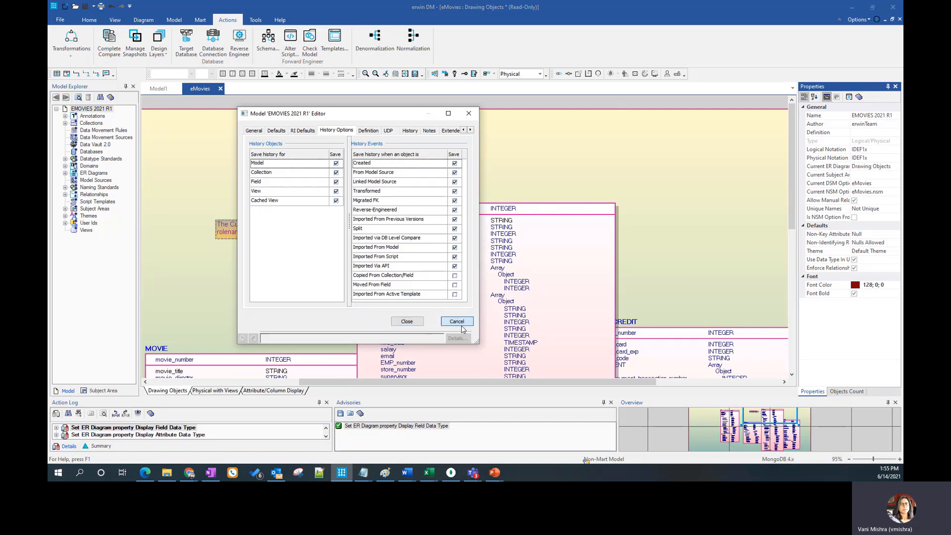
{"action": "left_click", "coordinate": [460, 323]}
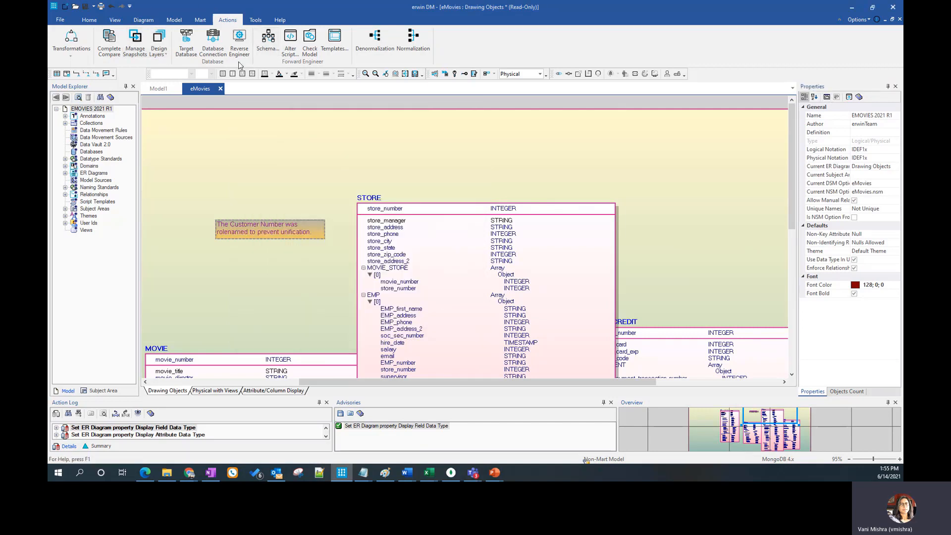
Inspect the CUST_CREDIT and CUST collections, with their fields, indexes and insert scripts, in the Object Browser
{"action": "left_click", "coordinate": [257, 20]}
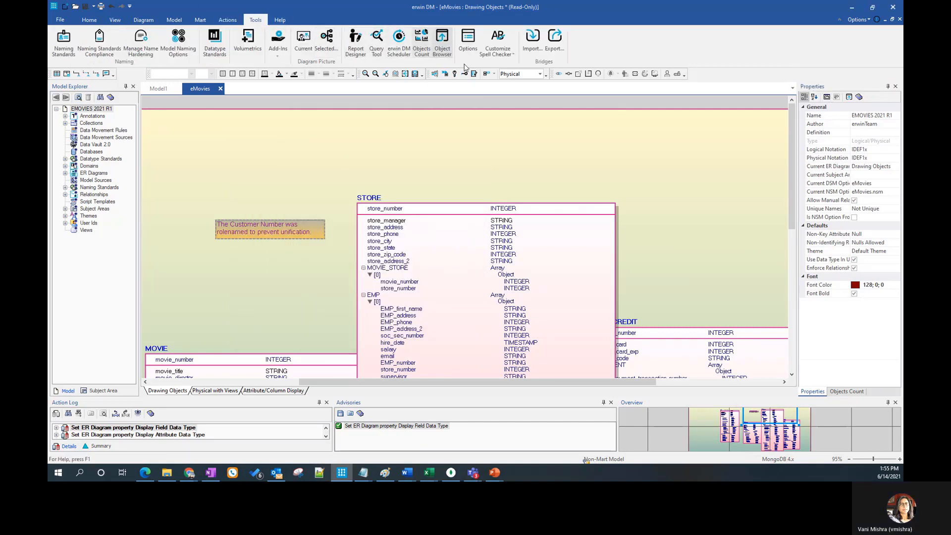
{"action": "left_click", "coordinate": [445, 60]}
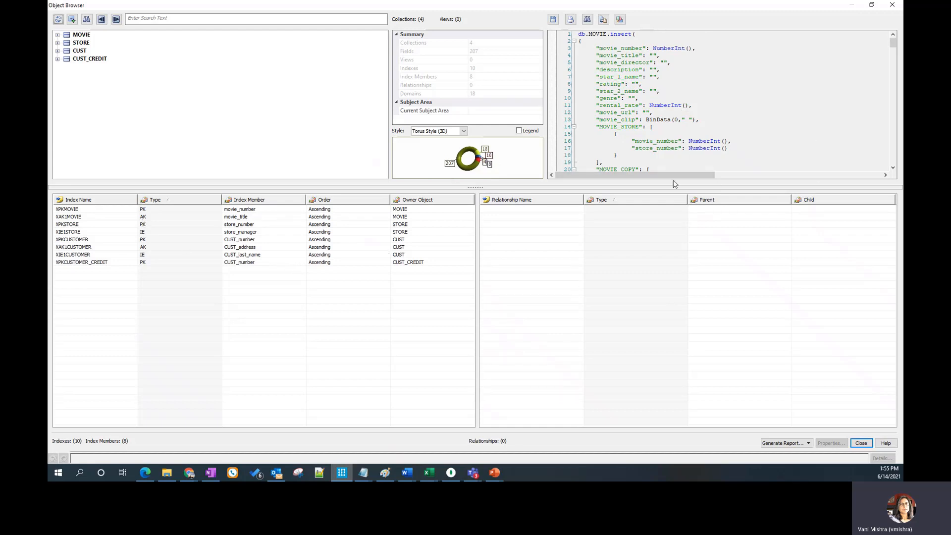
{"action": "left_click", "coordinate": [75, 59]}
{"action": "left_click", "coordinate": [58, 59]}
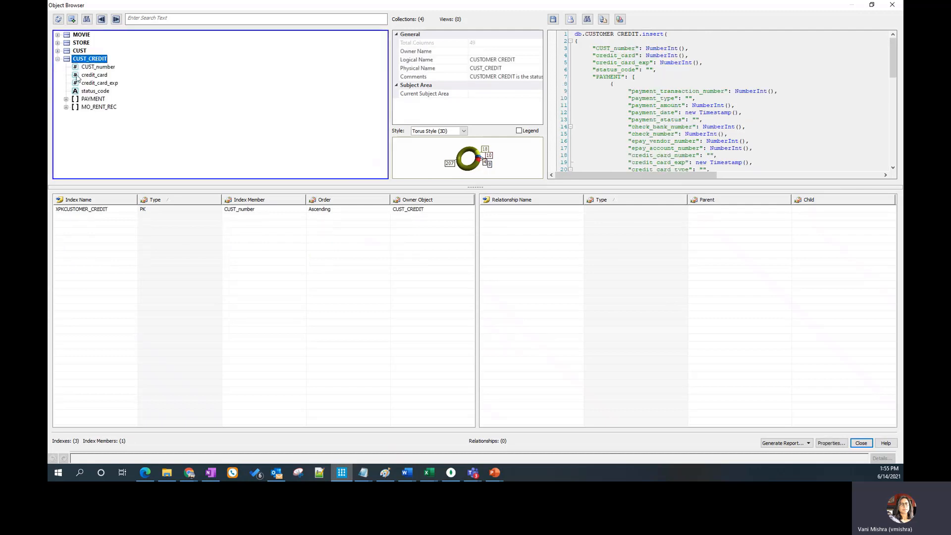
{"action": "left_click", "coordinate": [98, 67]}
{"action": "left_click", "coordinate": [80, 51]}
View the report formats available in the Object Browser and close the browser
{"action": "left_click", "coordinate": [807, 443]}
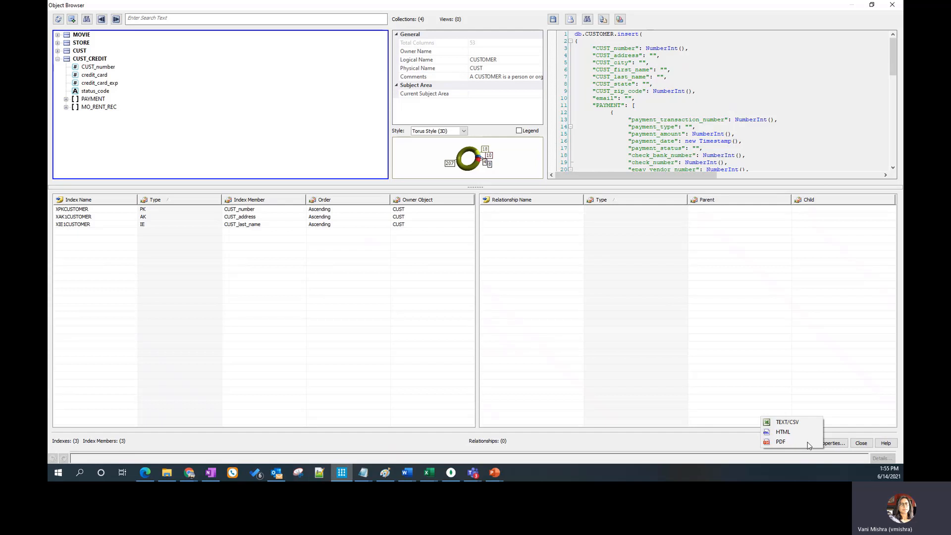
{"action": "left_click", "coordinate": [780, 445]}
{"action": "left_click", "coordinate": [862, 443]}
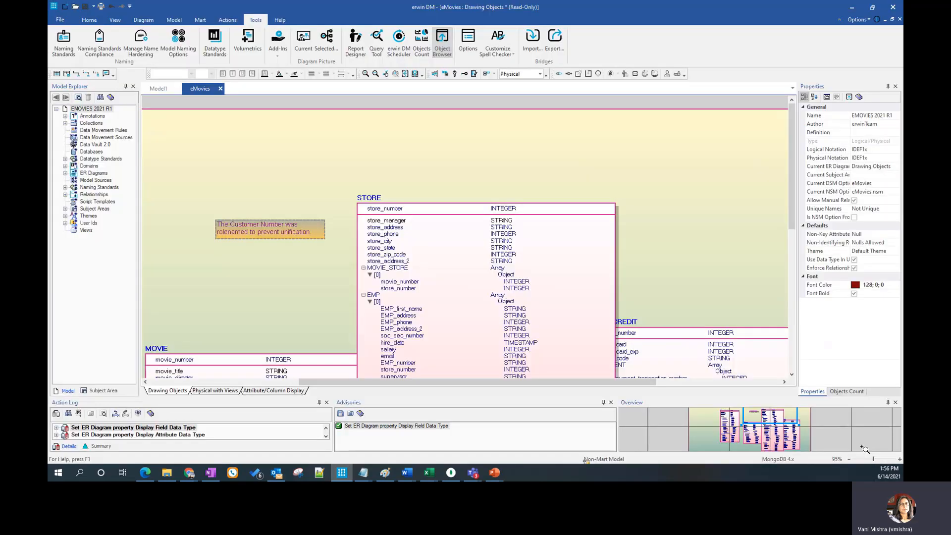
Shift the STORE collection up and to the left, and close the eMovies model without saving it
{"action": "left_click_drag", "start_coordinate": [395, 208], "coordinate": [356, 144]}
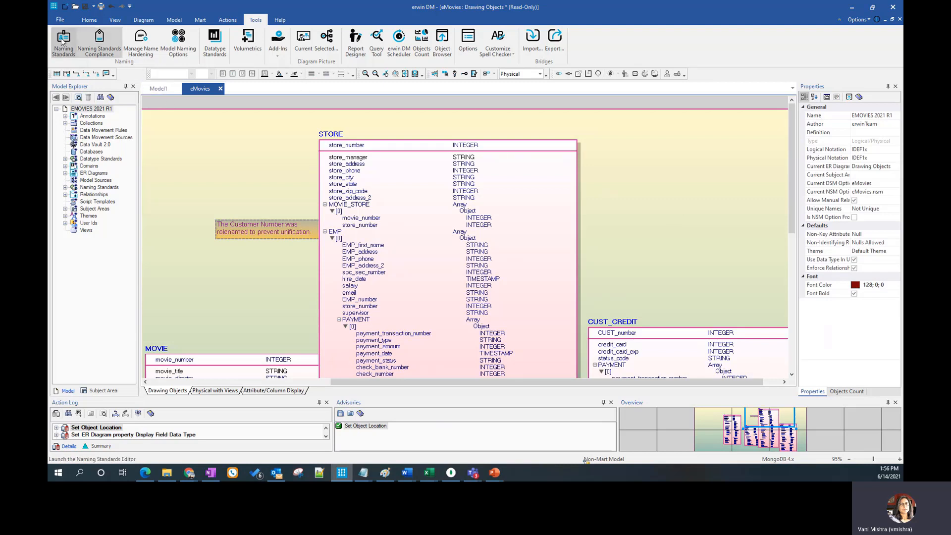
{"action": "left_click", "coordinate": [221, 89]}
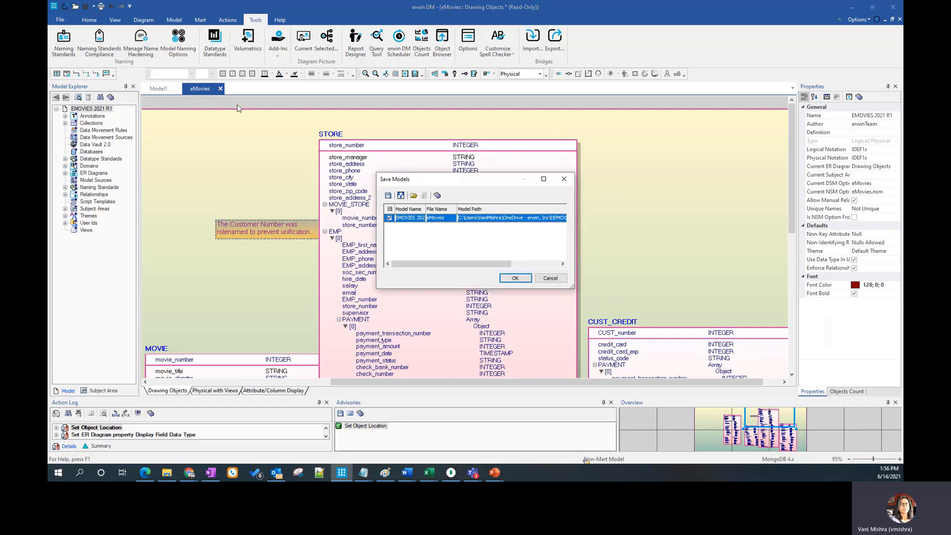
{"action": "left_click", "coordinate": [389, 219]}
{"action": "left_click", "coordinate": [515, 279]}
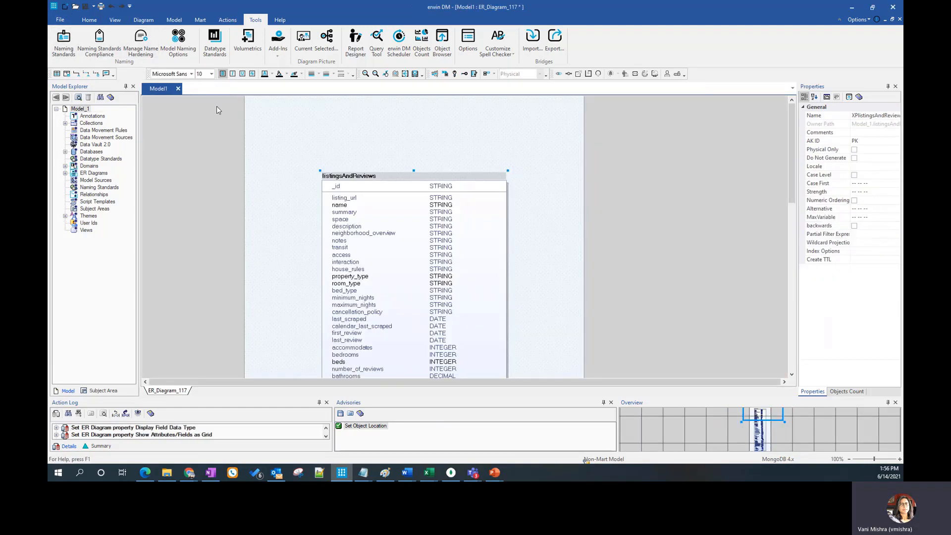
Reopen the eMovies sample model and switch its diagram to the physical view
{"action": "left_click", "coordinate": [293, 185]}
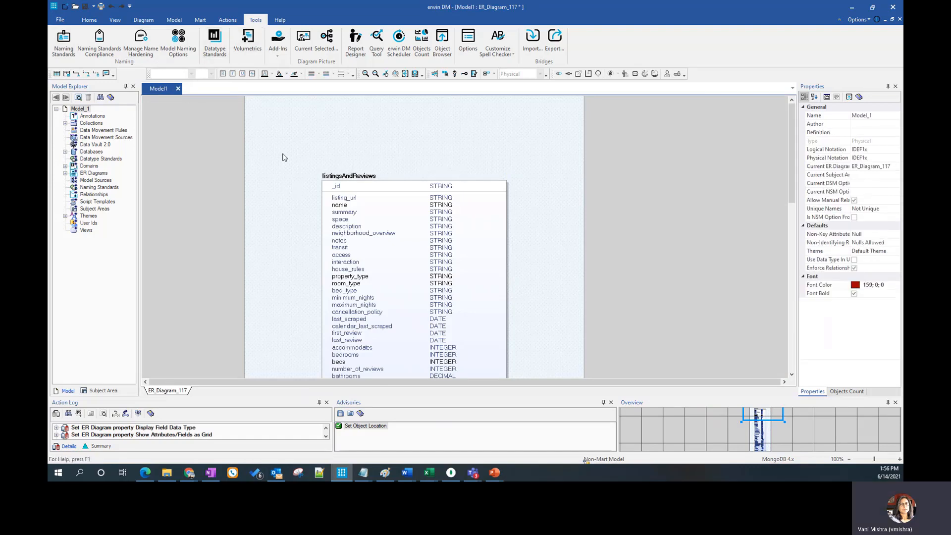
{"action": "left_click", "coordinate": [60, 21]}
{"action": "left_click", "coordinate": [171, 68]}
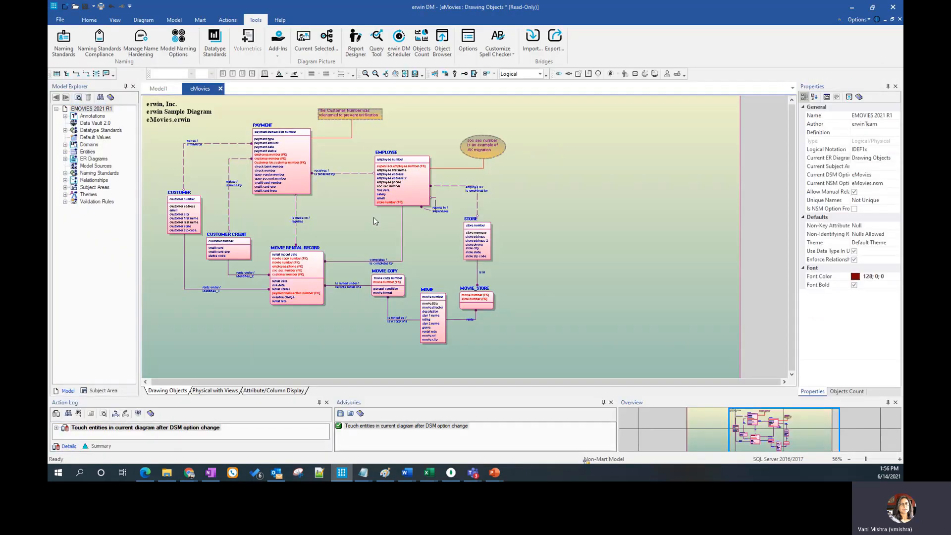
{"action": "left_click", "coordinate": [539, 74]}
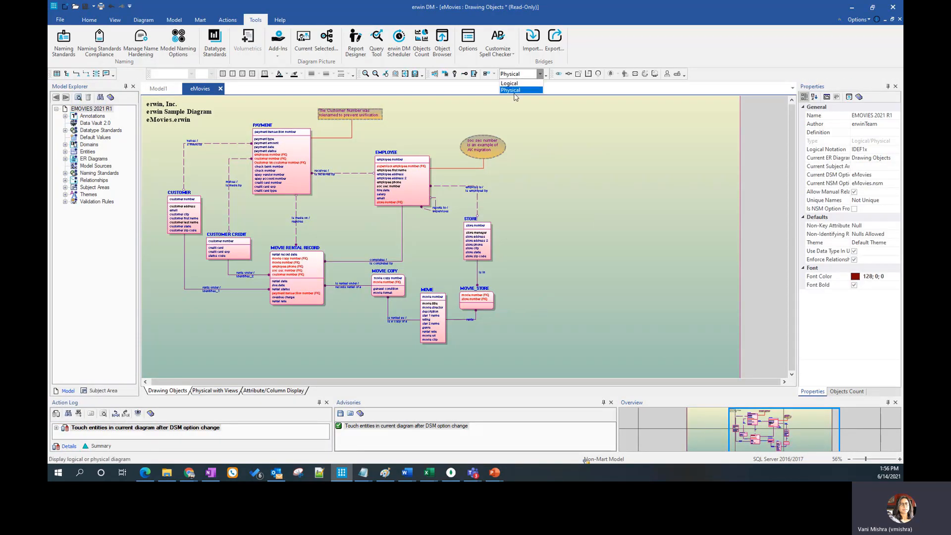
{"action": "left_click", "coordinate": [515, 95]}
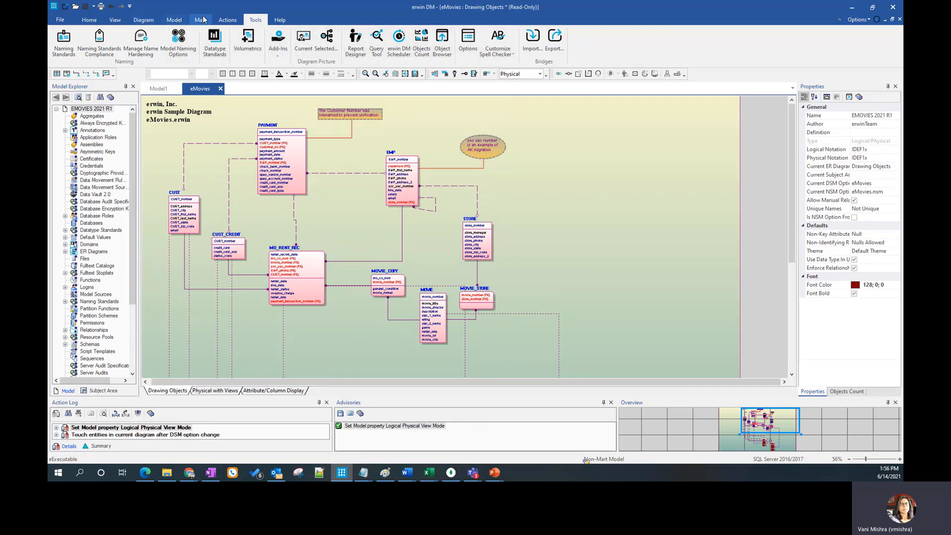
Change the eMovies model's target database to MongoDB 4.x with Auto Denormalization off, declining the unconverted datatypes report
{"action": "left_click", "coordinate": [98, 23]}
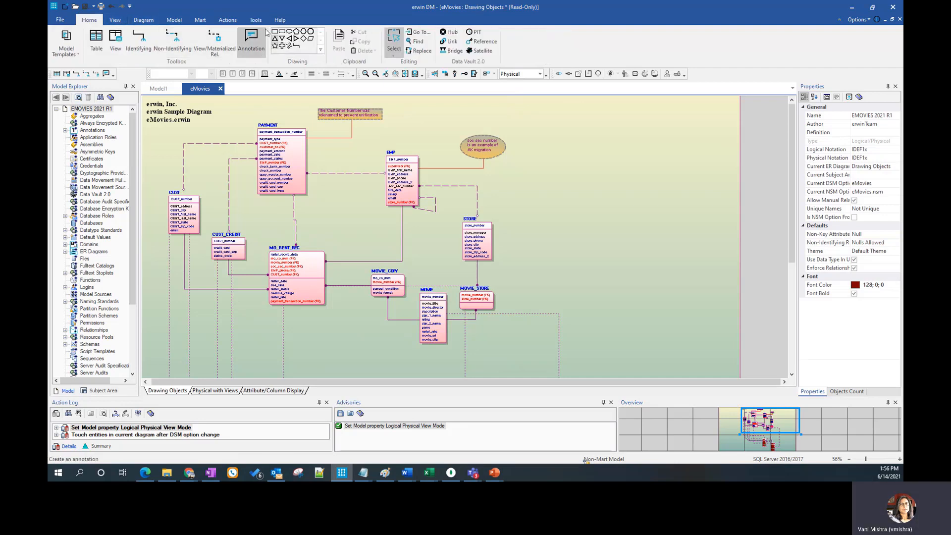
{"action": "left_click", "coordinate": [228, 20]}
{"action": "left_click", "coordinate": [192, 47]}
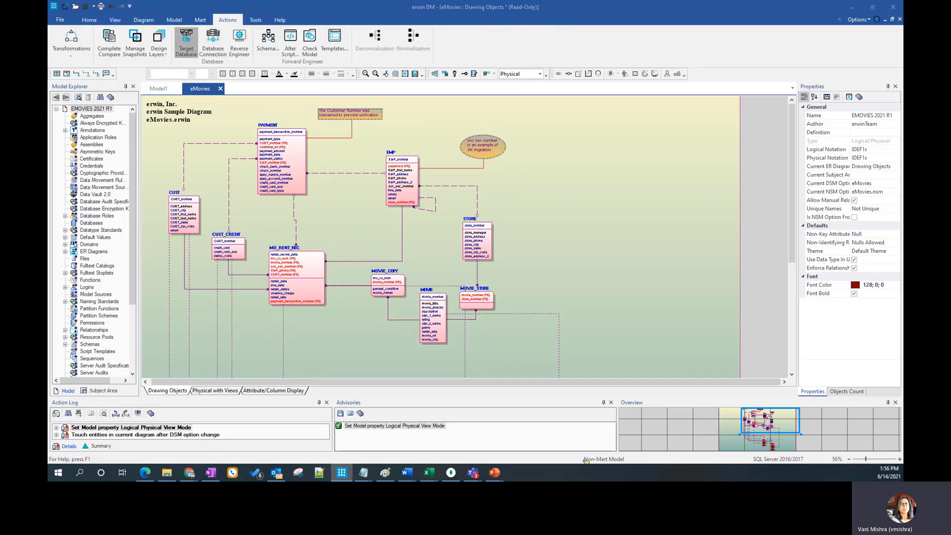
{"action": "left_click", "coordinate": [414, 150]}
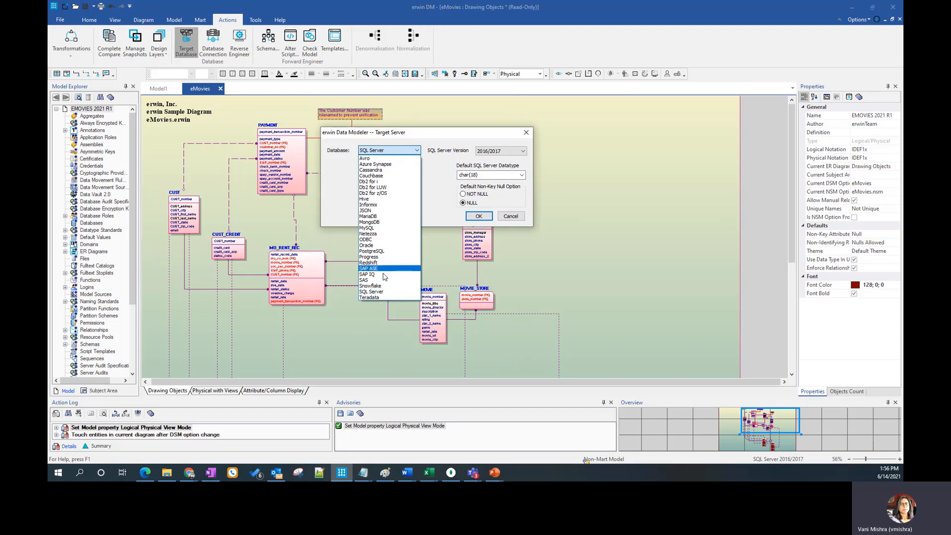
{"action": "left_click", "coordinate": [383, 222]}
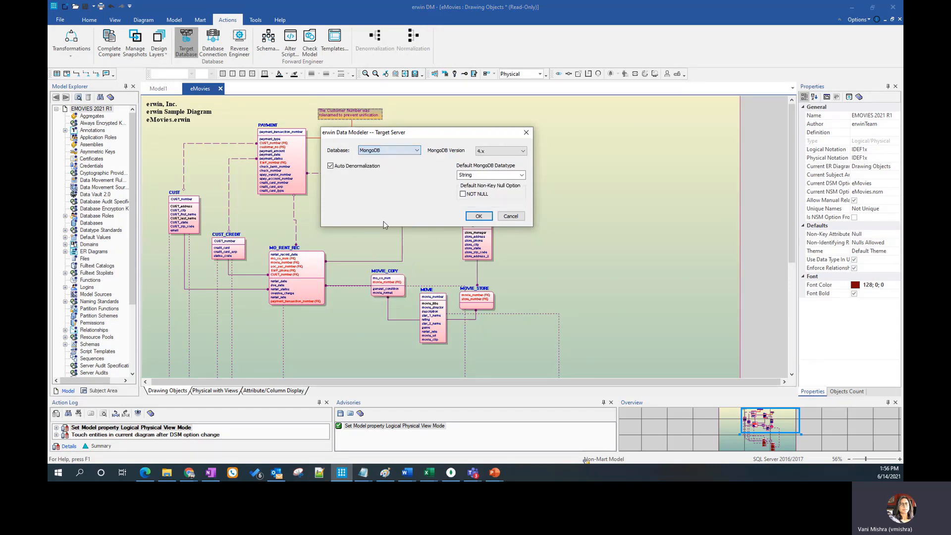
{"action": "left_click", "coordinate": [336, 168]}
{"action": "left_click", "coordinate": [478, 216]}
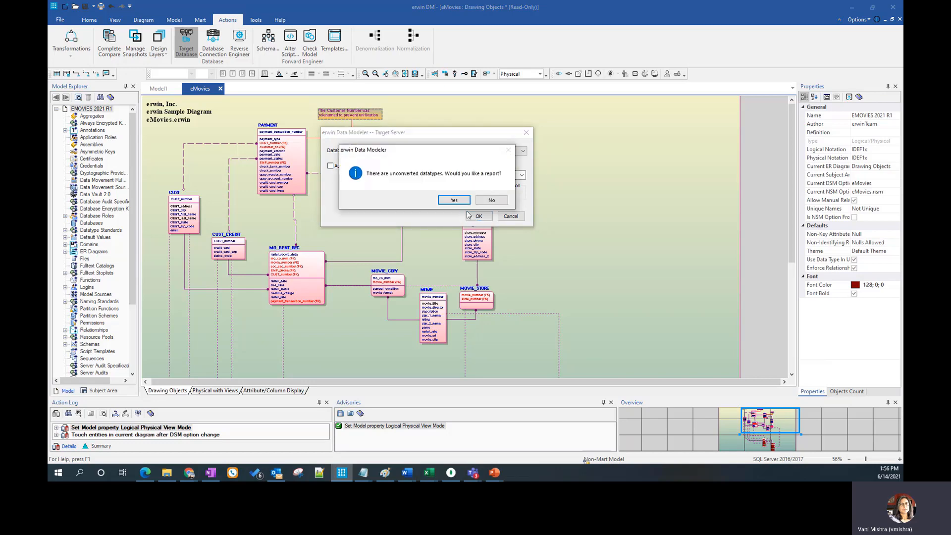
{"action": "left_click", "coordinate": [500, 200]}
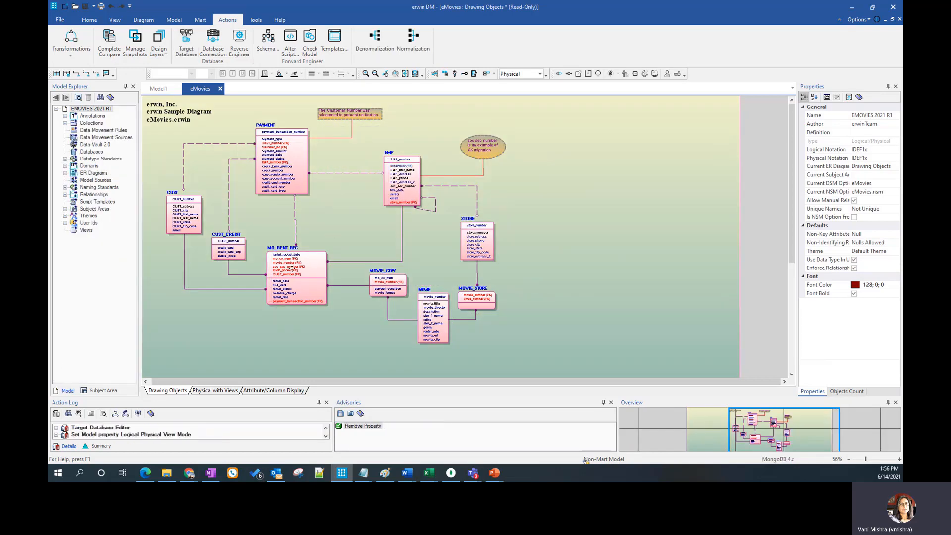
Denormalize the CUST_CREDIT collection into the target CUST, with embedding type Embed as Auto, cascading level 0 and Auto Cleanup on
{"action": "left_click", "coordinate": [176, 196]}
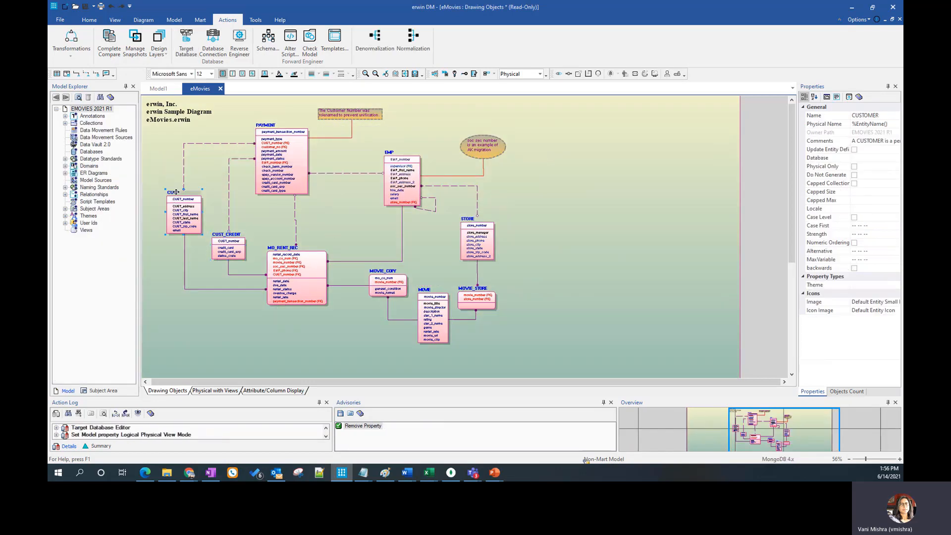
{"action": "left_click", "coordinate": [237, 236], "text": "ctrl"}
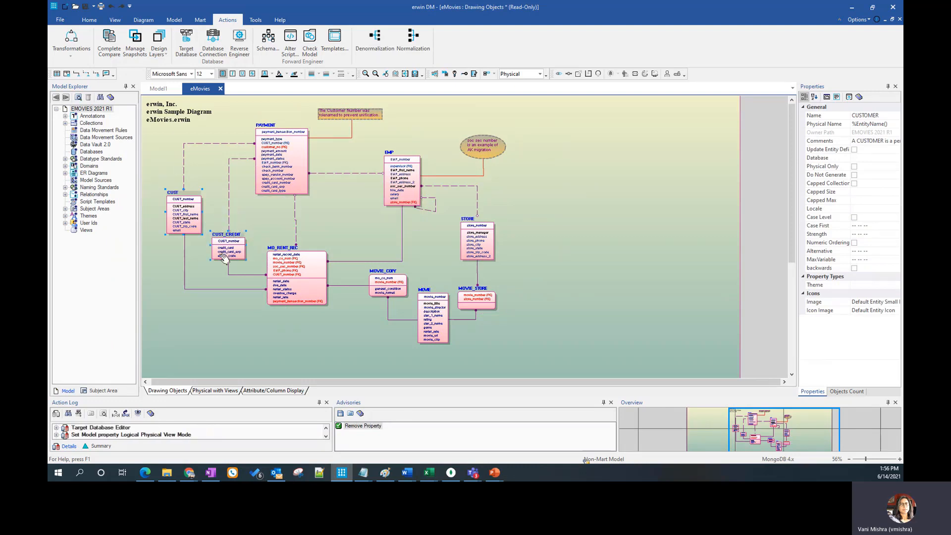
{"action": "left_click", "coordinate": [376, 49]}
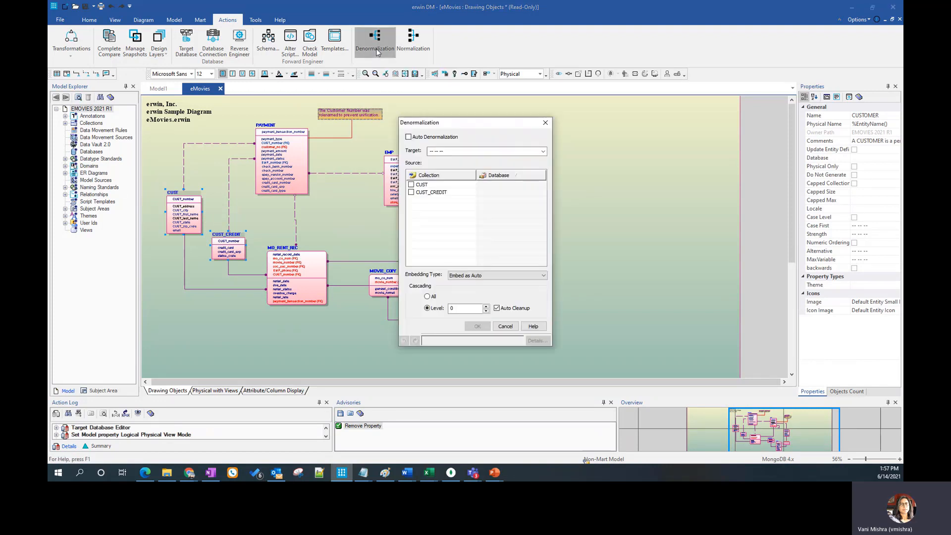
{"action": "left_click", "coordinate": [543, 151]}
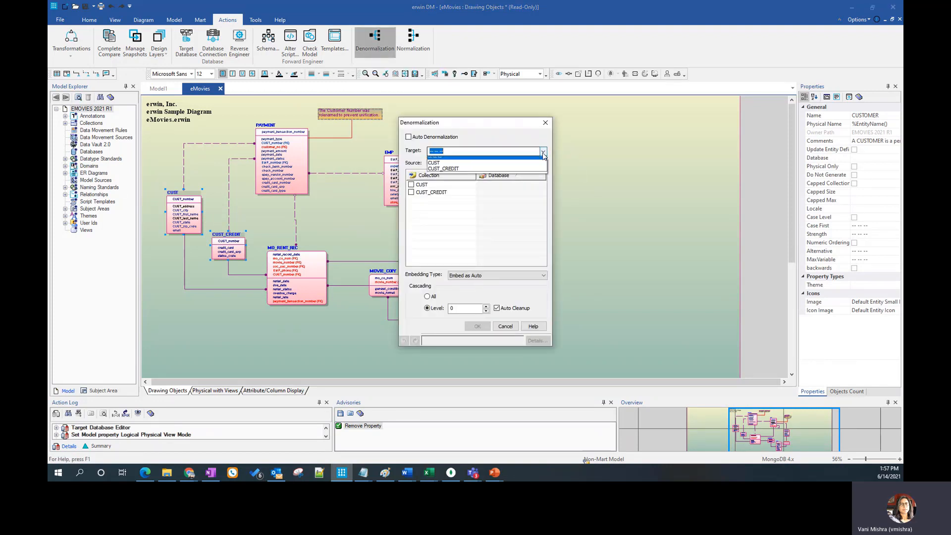
{"action": "left_click", "coordinate": [499, 166]}
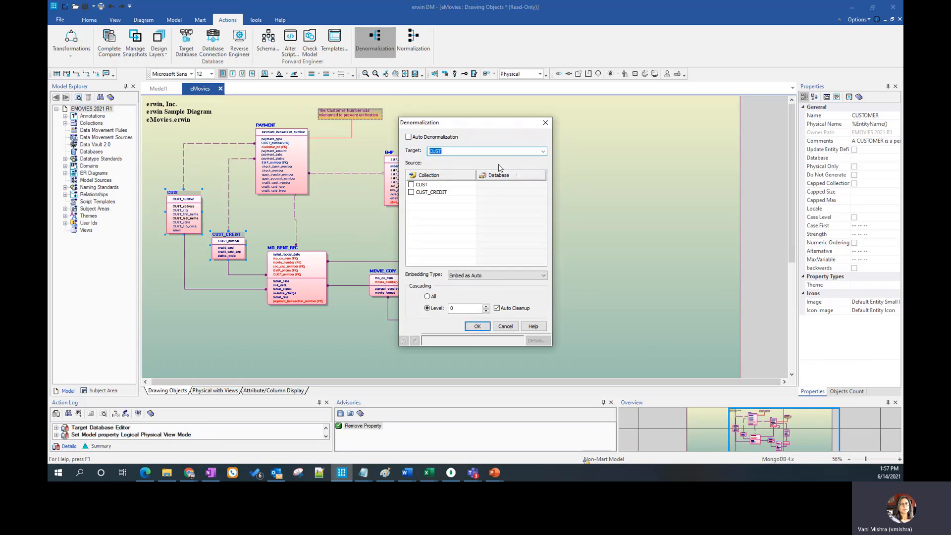
{"action": "left_click", "coordinate": [412, 193]}
{"action": "left_click", "coordinate": [543, 275]}
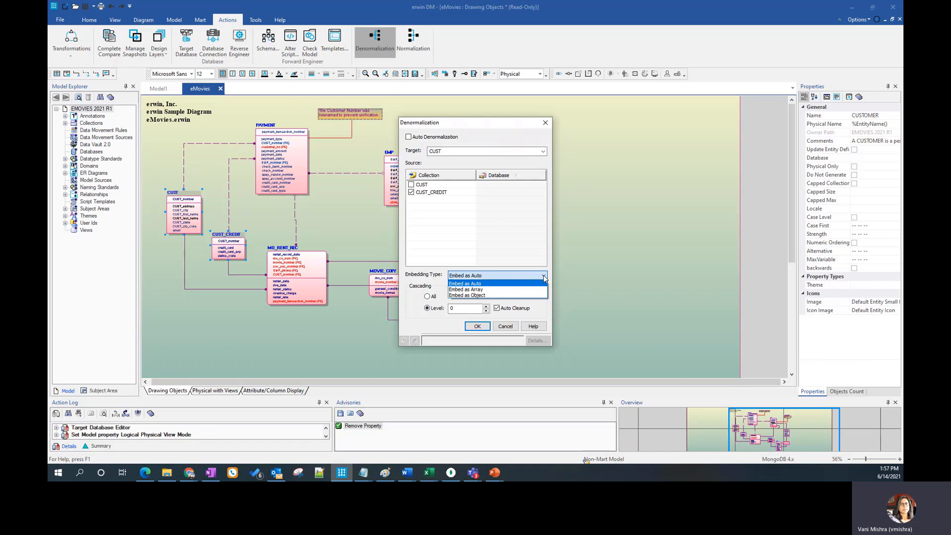
{"action": "left_click", "coordinate": [542, 275]}
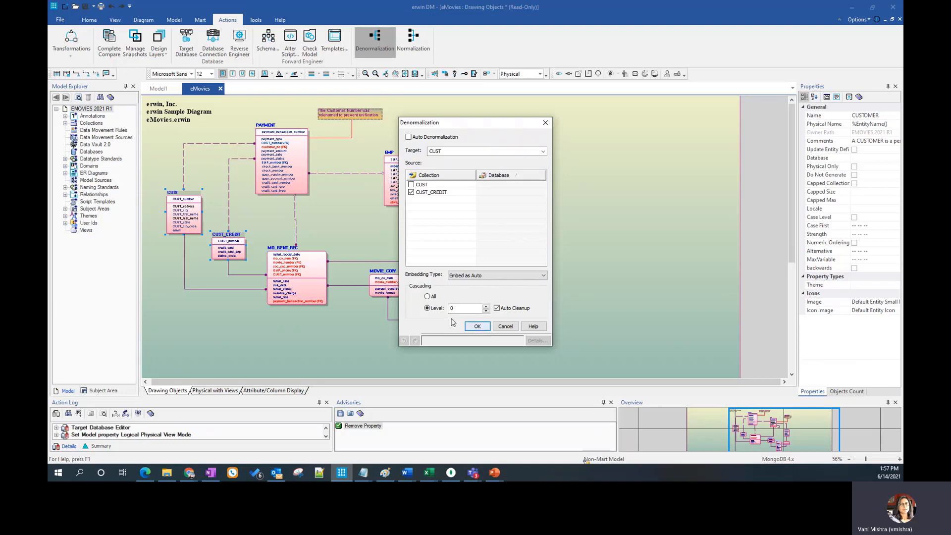
{"action": "left_click", "coordinate": [477, 326]}
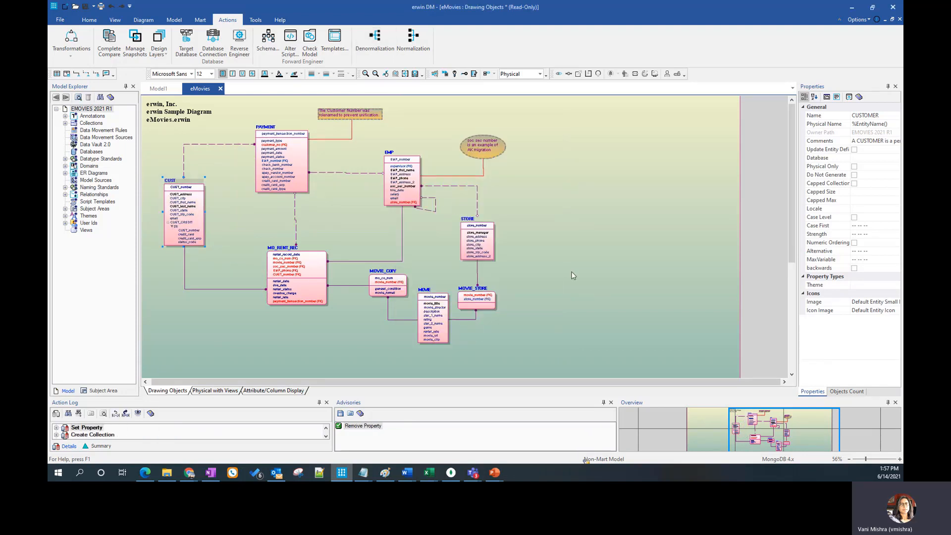
Inspect the CUST collection and its embedded CUST_CREDIT field at 100% zoom
{"action": "left_click", "coordinate": [247, 239]}
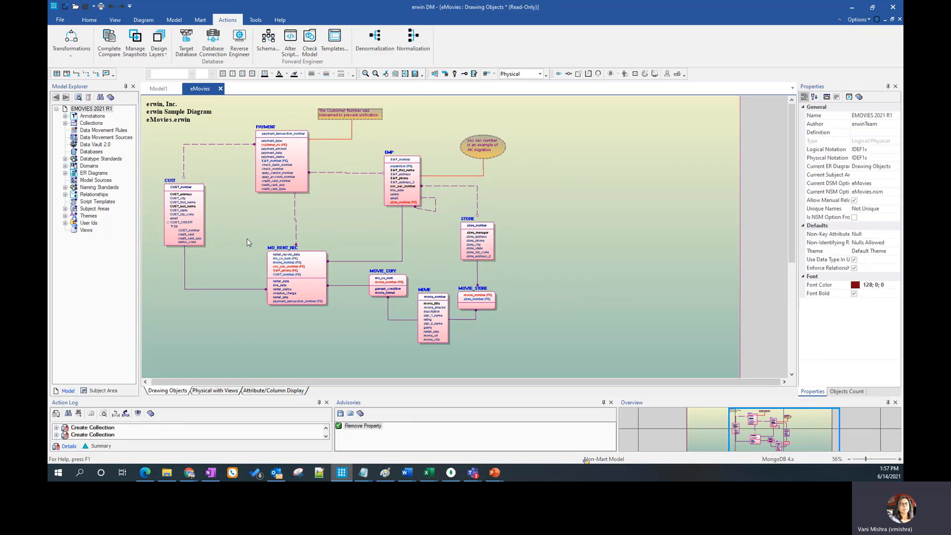
{"action": "mouse_move", "coordinate": [168, 181]}
{"action": "left_click", "coordinate": [176, 185]}
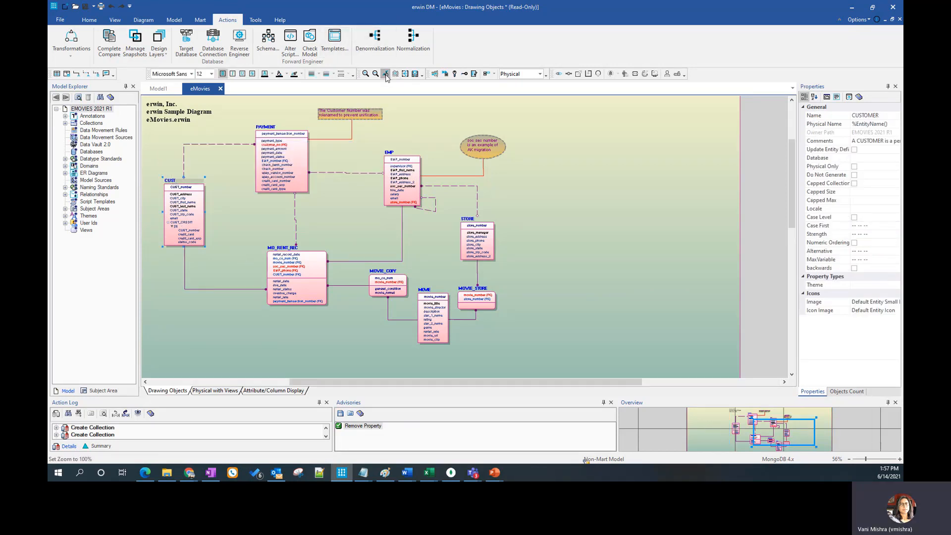
{"action": "left_click", "coordinate": [385, 74]}
{"action": "left_click_drag", "start_coordinate": [393, 382], "coordinate": [252, 371]}
{"action": "left_click", "coordinate": [268, 222]}
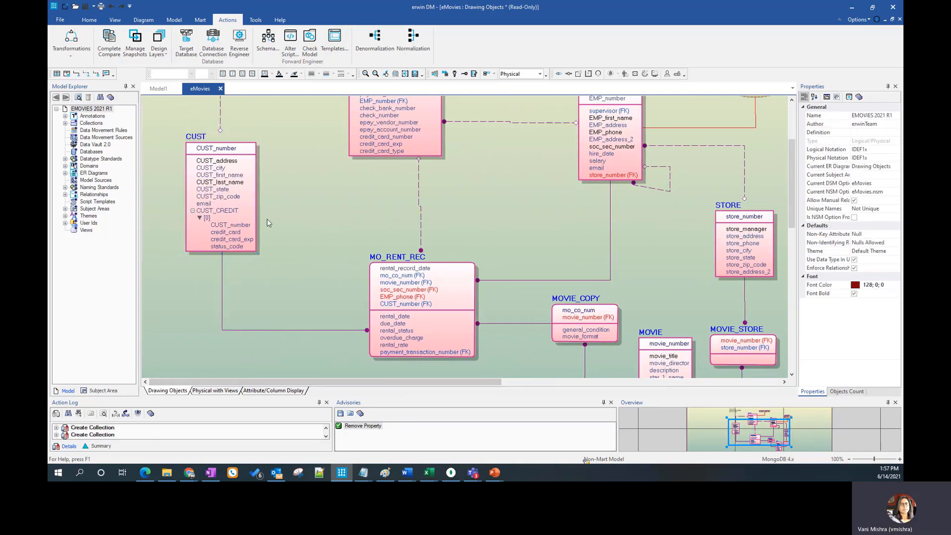
{"action": "left_click", "coordinate": [233, 211]}
{"action": "left_click", "coordinate": [234, 212]}
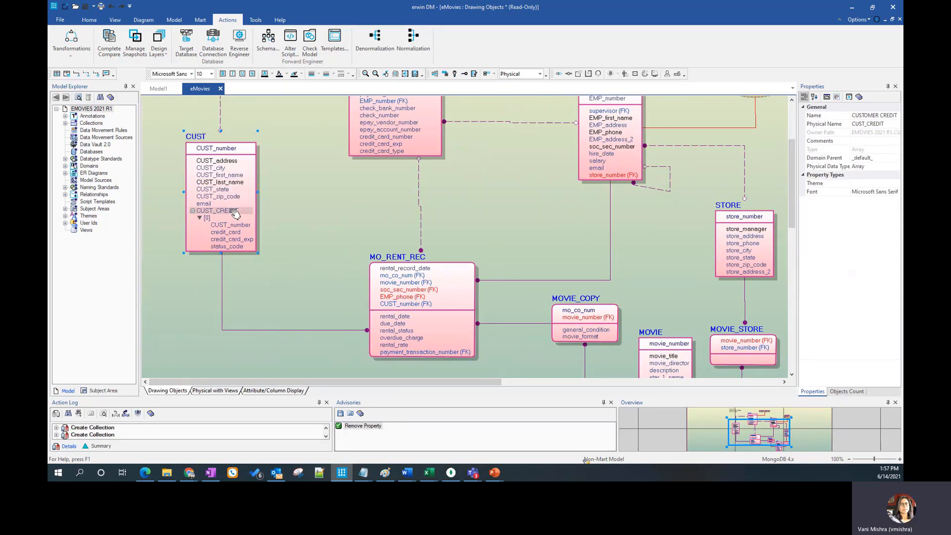
{"action": "right_click", "coordinate": [213, 134]}
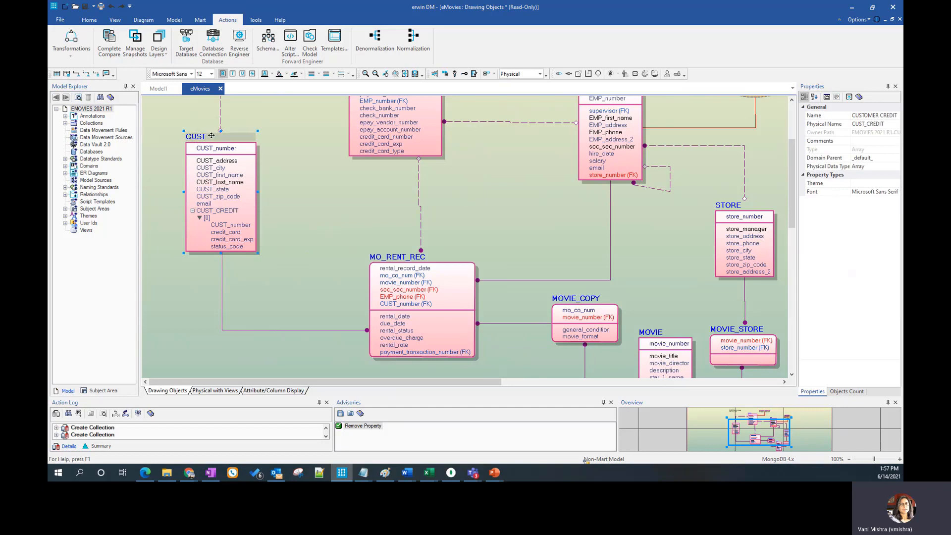
{"action": "left_click", "coordinate": [367, 201]}
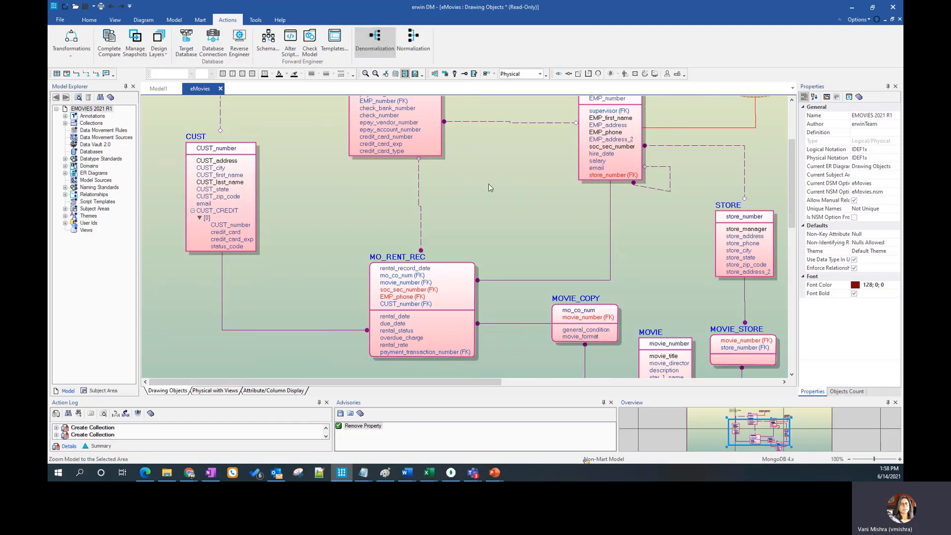
Review the forward engineering option selection, collection filter and schema script preview for eMovies, and cancel the wizard
{"action": "left_click", "coordinate": [268, 42]}
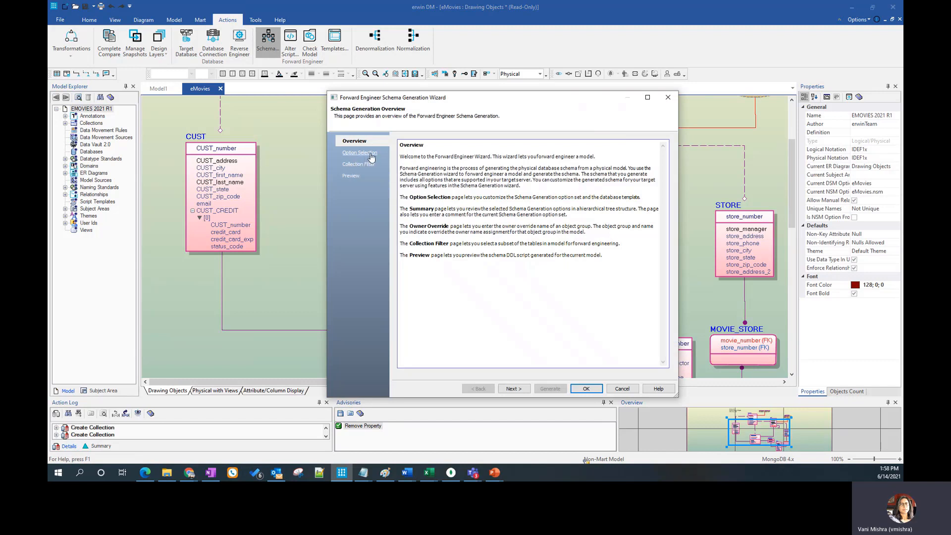
{"action": "left_click", "coordinate": [366, 154]}
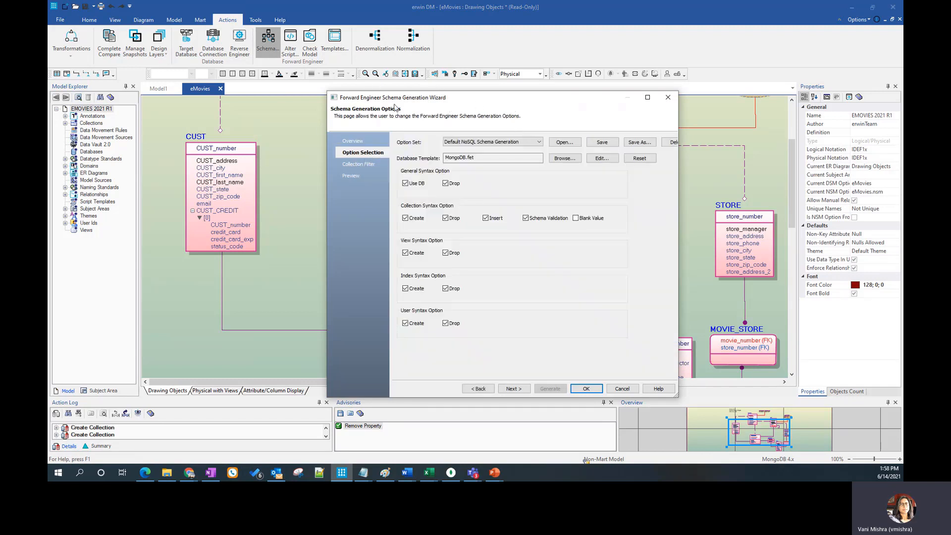
{"action": "left_click", "coordinate": [361, 165]}
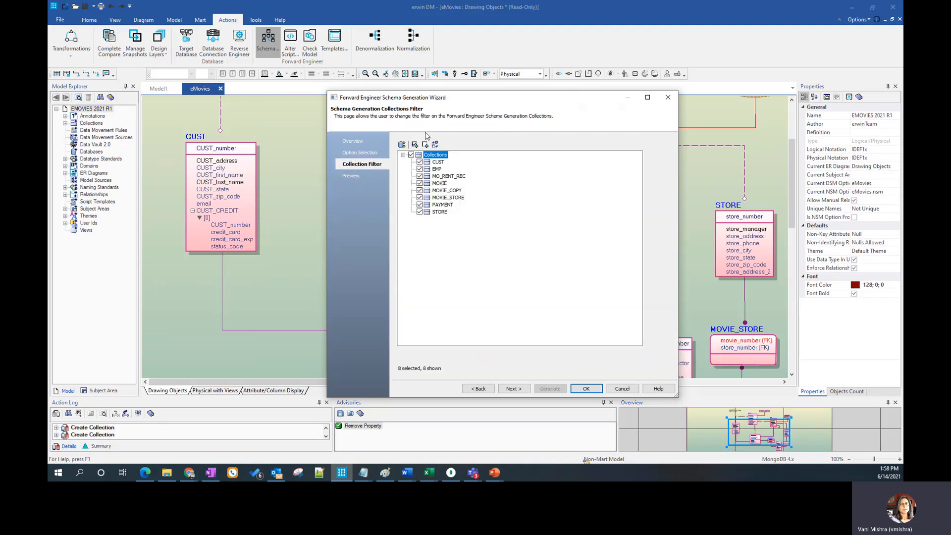
{"action": "left_click", "coordinate": [349, 177]}
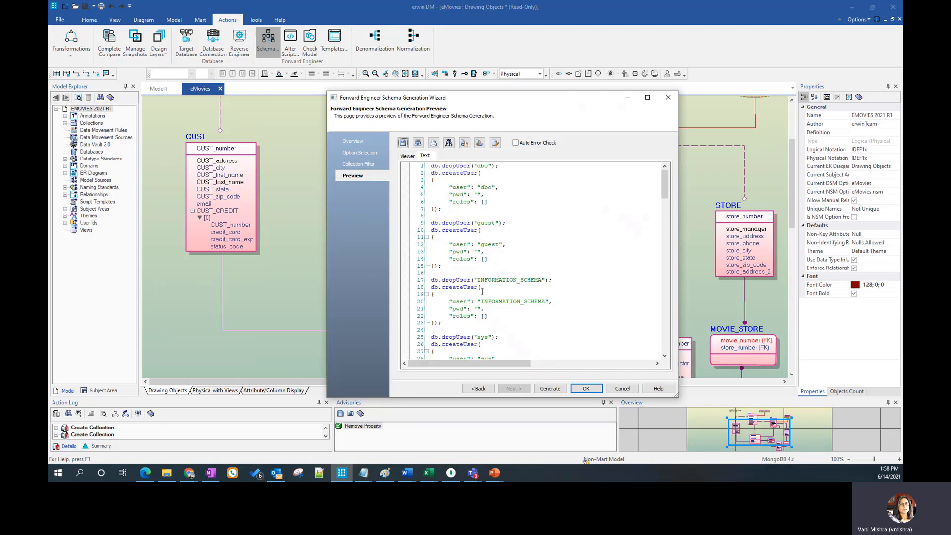
{"action": "left_click", "coordinate": [622, 388]}
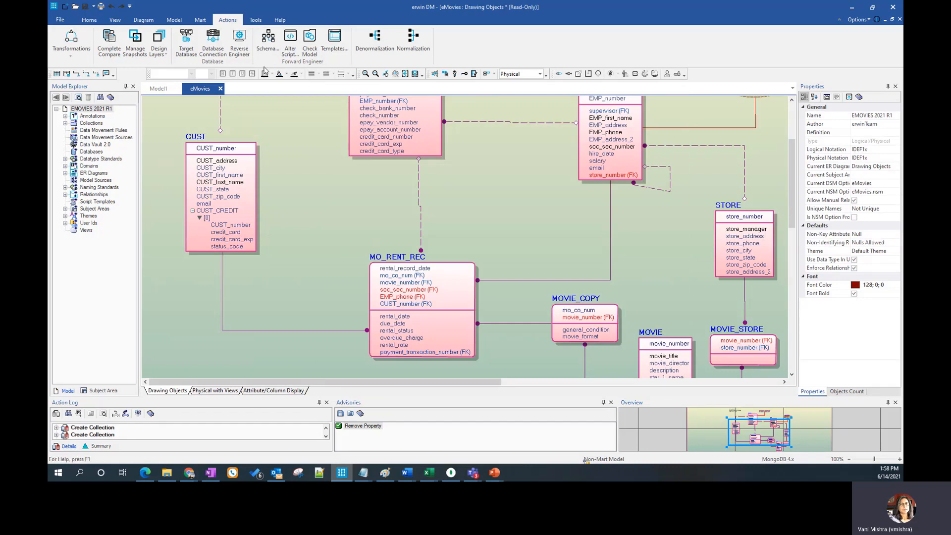
Open the PRE_DV_ORG model and enable the Data Vault 2.0 modeling feature in its model properties
{"action": "left_click", "coordinate": [60, 20]}
{"action": "left_click", "coordinate": [179, 85]}
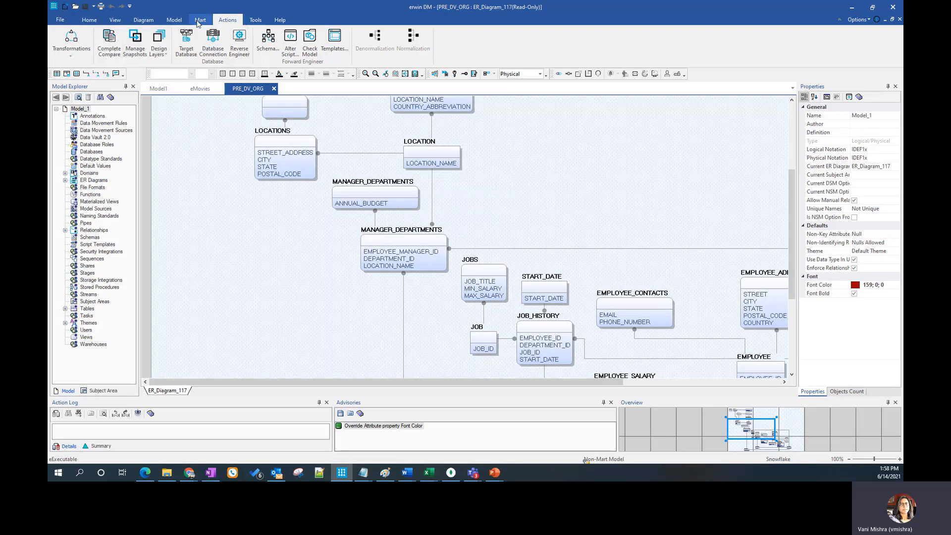
{"action": "left_click", "coordinate": [181, 21]}
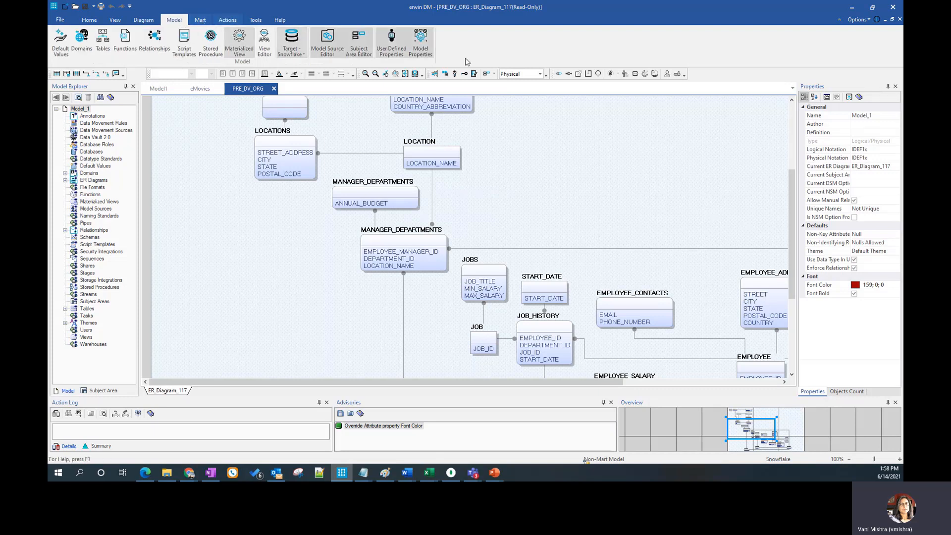
{"action": "left_click", "coordinate": [420, 49]}
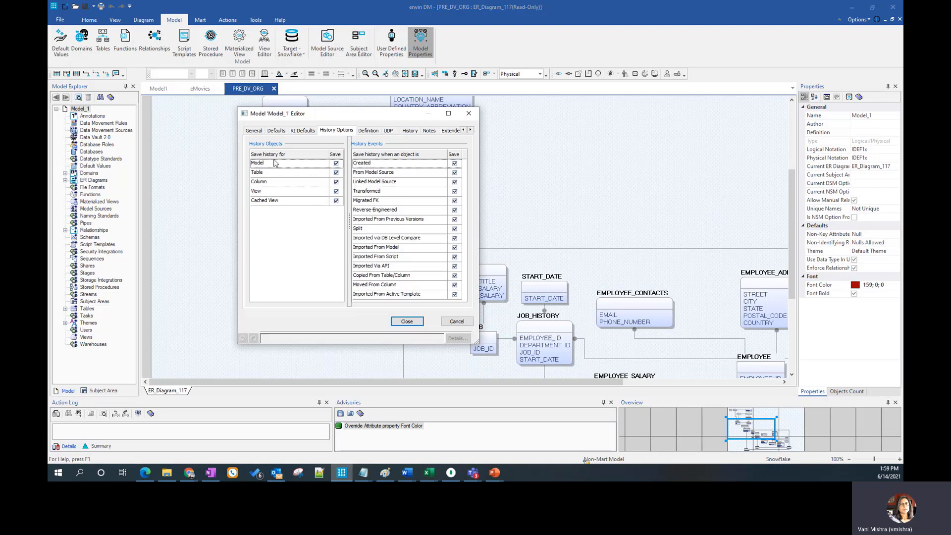
{"action": "left_click", "coordinate": [254, 131]}
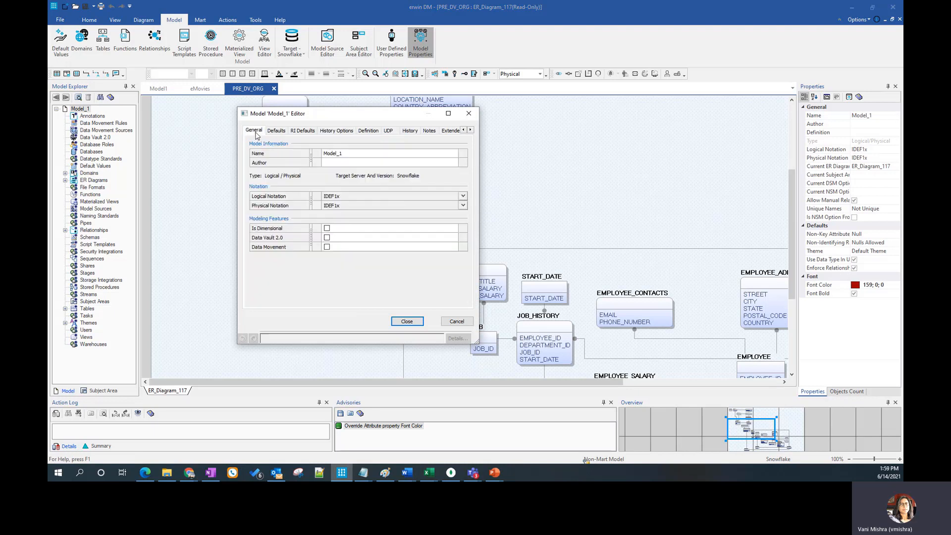
{"action": "left_click", "coordinate": [327, 238]}
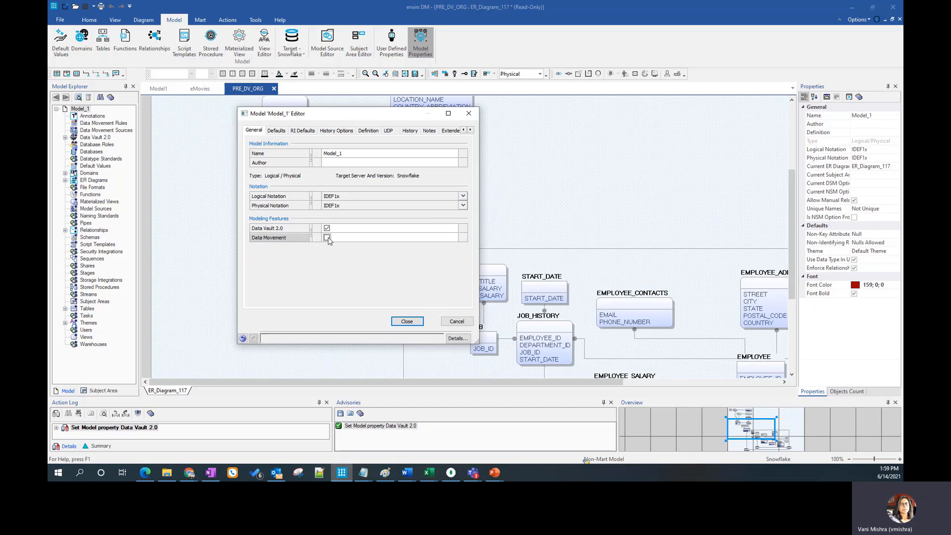
{"action": "left_click", "coordinate": [406, 321]}
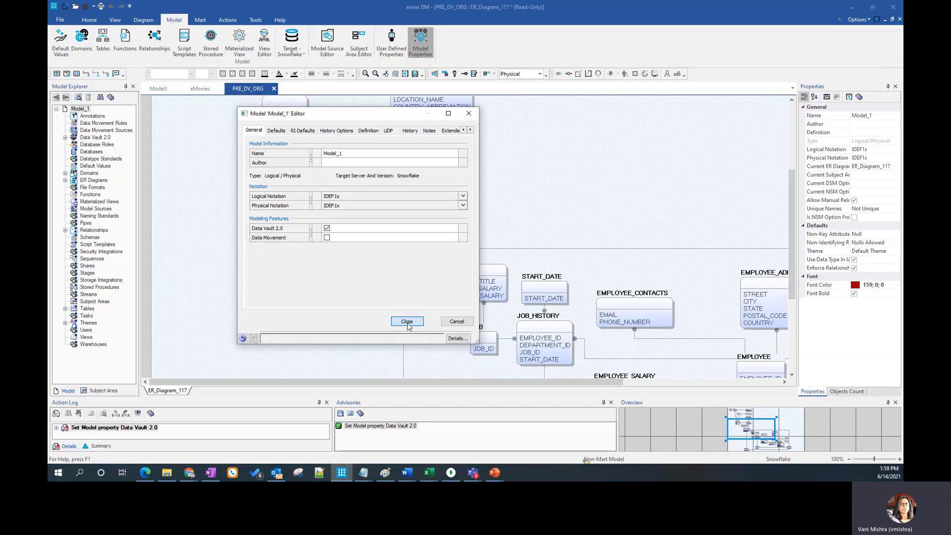
Expand the Data Vault 2.0 components and review the component type options available for the LOCATIONS table, cancelling its table editor without changes
{"action": "left_click", "coordinate": [65, 139]}
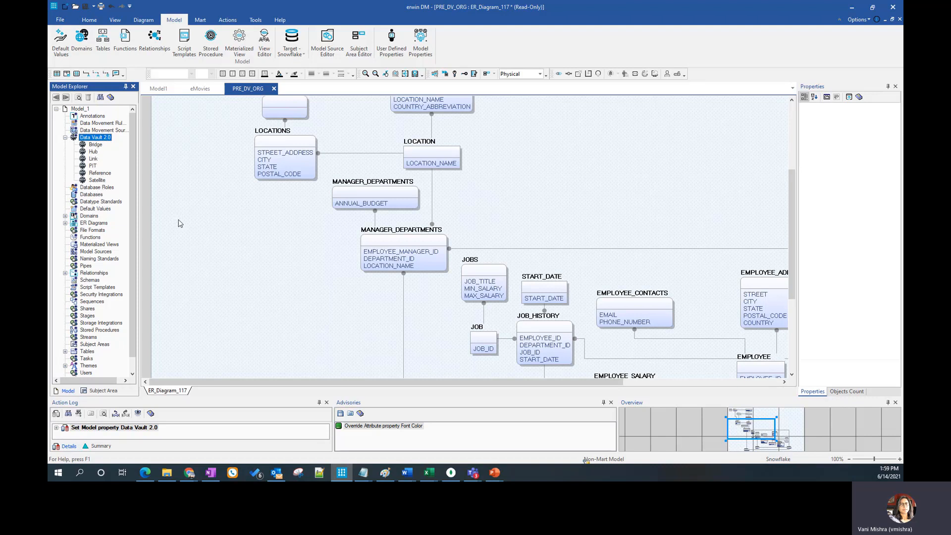
{"action": "left_click", "coordinate": [274, 133]}
{"action": "right_click", "coordinate": [276, 132]}
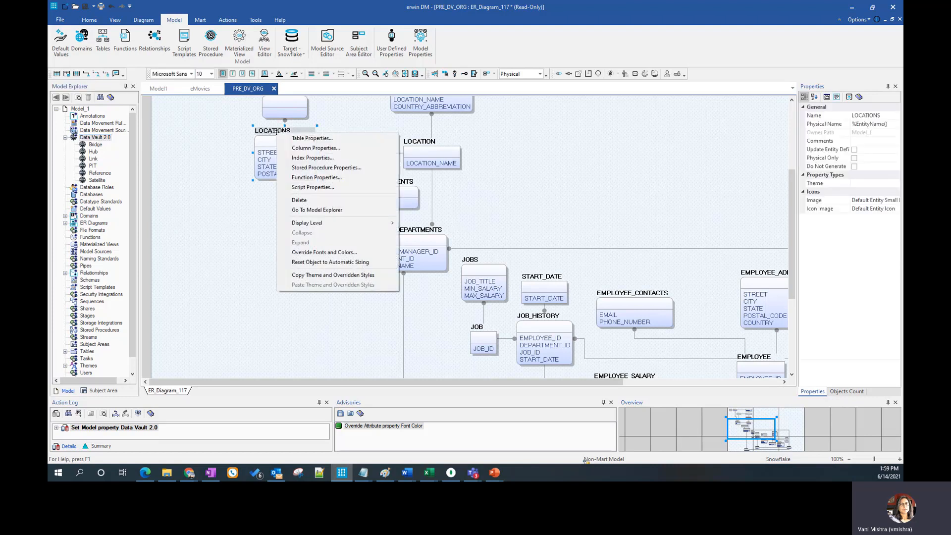
{"action": "left_click", "coordinate": [317, 137]}
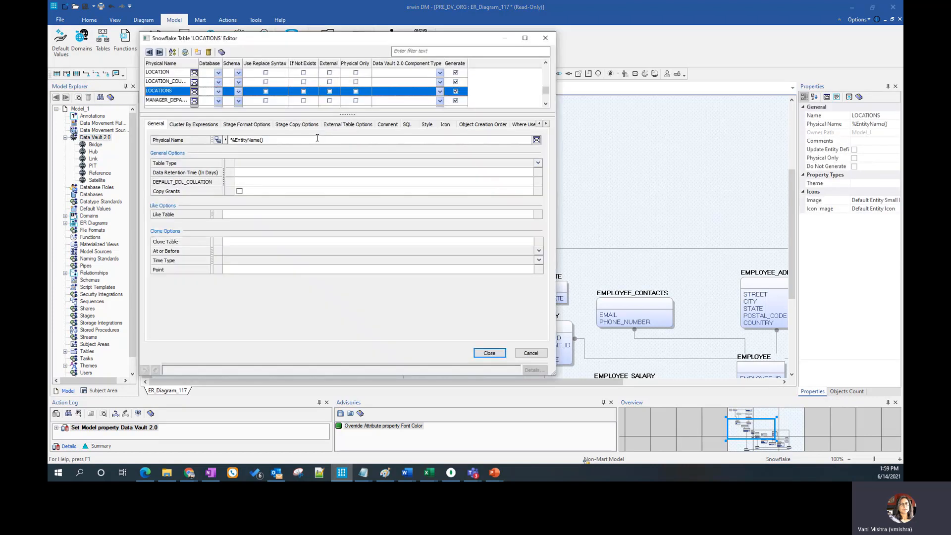
{"action": "left_click", "coordinate": [439, 91]}
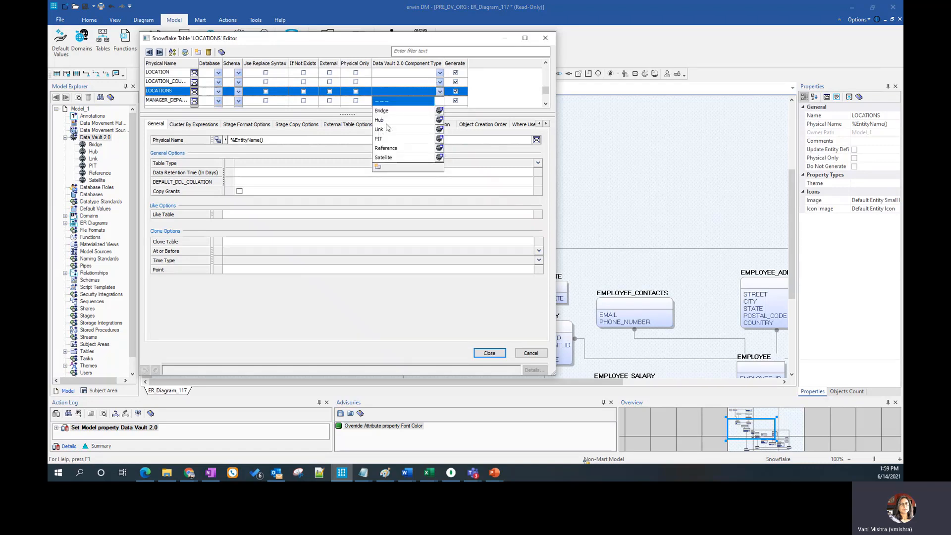
{"action": "left_click", "coordinate": [531, 356]}
{"action": "left_click", "coordinate": [531, 356]}
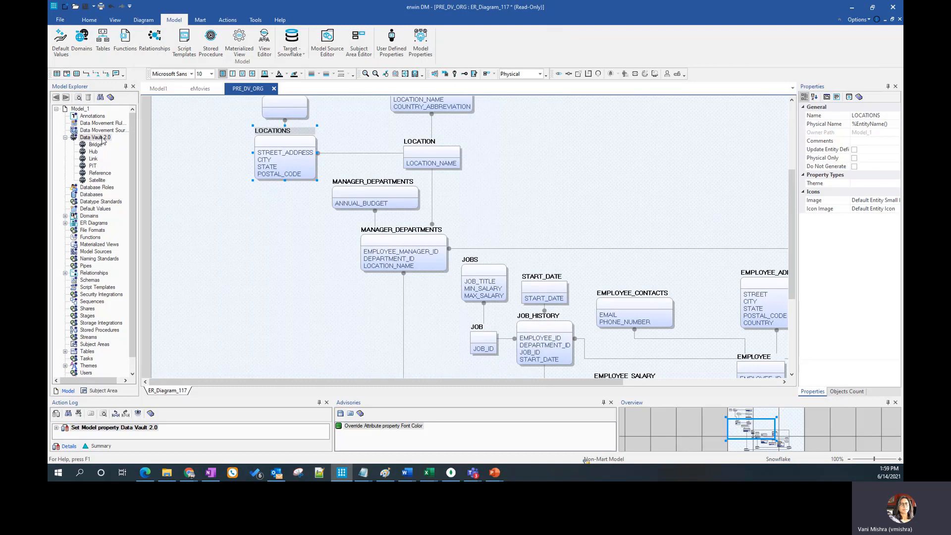
Inspect the Data Vault 2.0 Hub component's prefix, suffix, color and component attributes in PRE_DV_ORG, and cancel the editor
{"action": "left_click", "coordinate": [94, 152]}
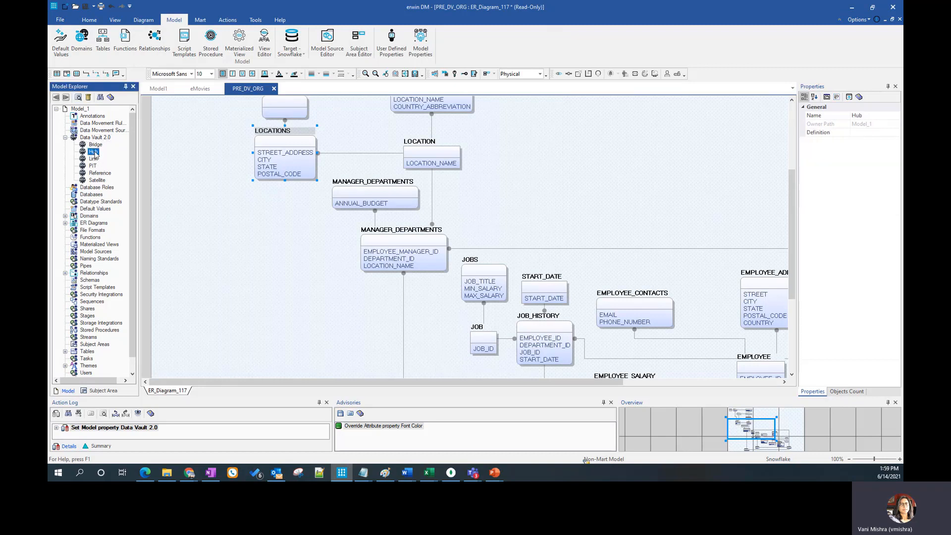
{"action": "right_click", "coordinate": [95, 153]}
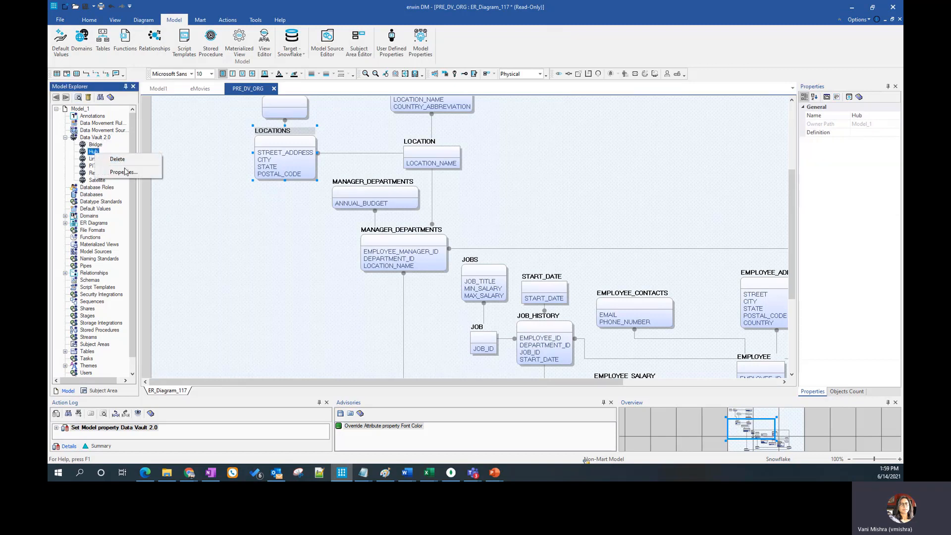
{"action": "left_click", "coordinate": [123, 172]}
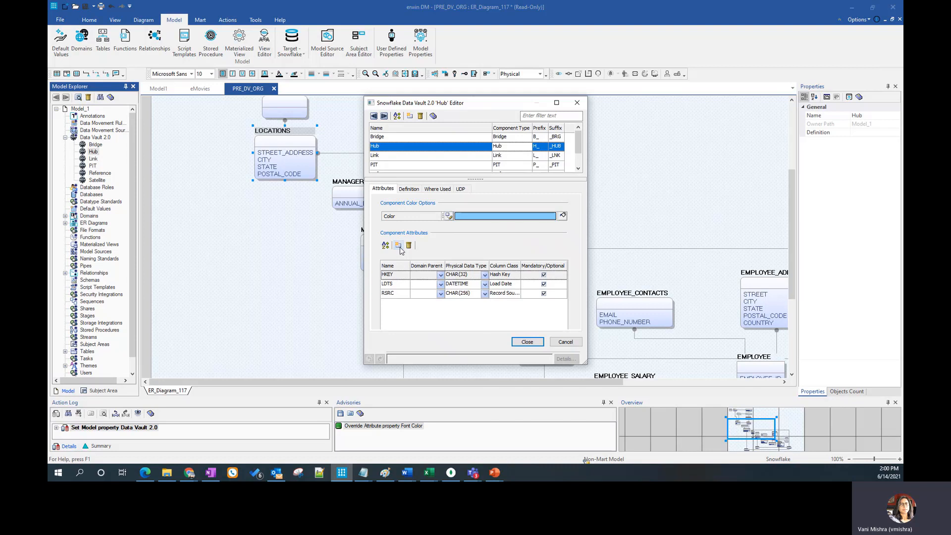
{"action": "left_click", "coordinate": [565, 342]}
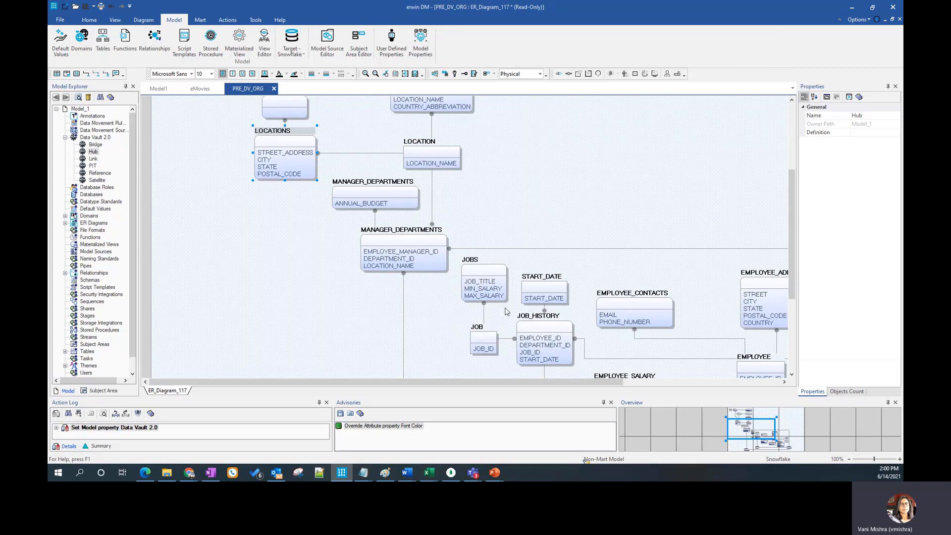
Open the recent model POST_DV_ORG.erwin and bring the HUB_EMPLOYEE table and its surrounding satellites into view
{"action": "left_click", "coordinate": [60, 20]}
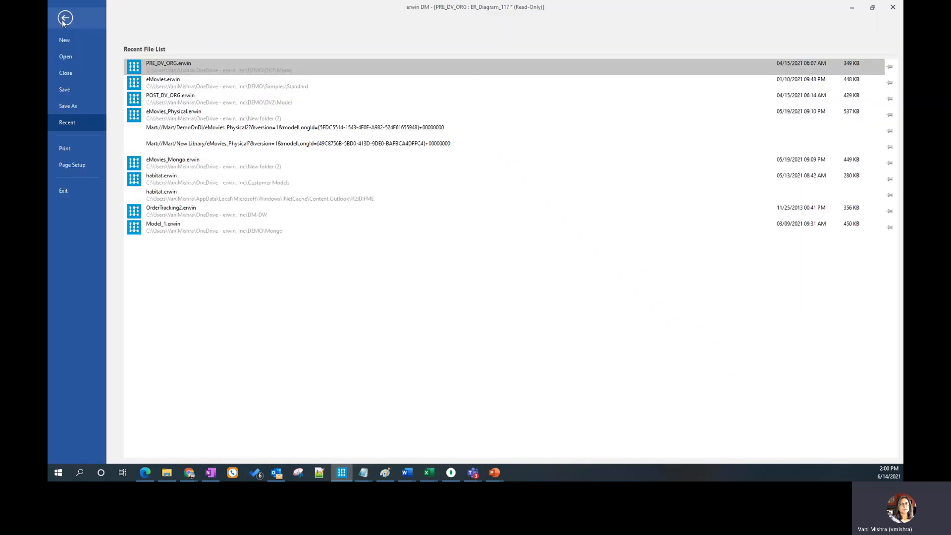
{"action": "left_click", "coordinate": [186, 96]}
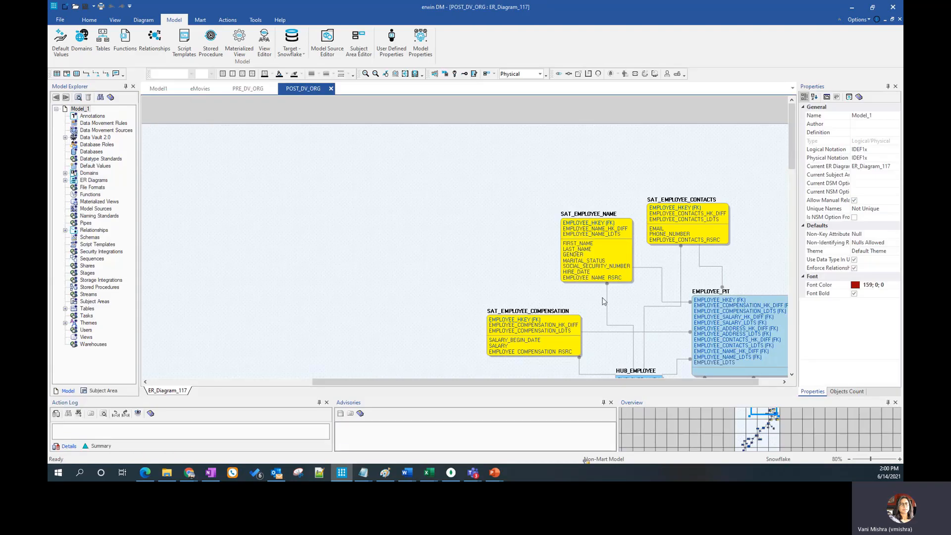
{"action": "left_click", "coordinate": [772, 419]}
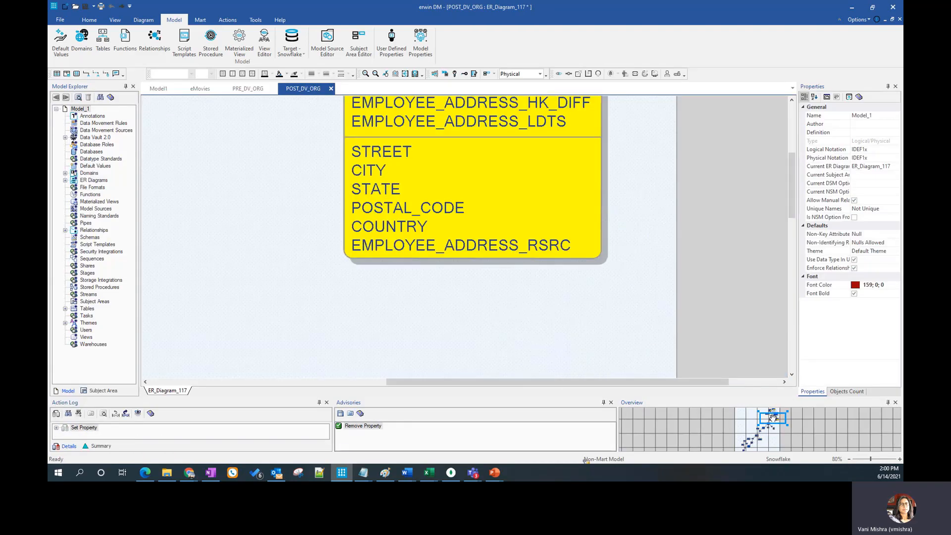
{"action": "scroll", "coordinate": [501, 302], "scroll_direction": "up", "scroll_amount": 2}
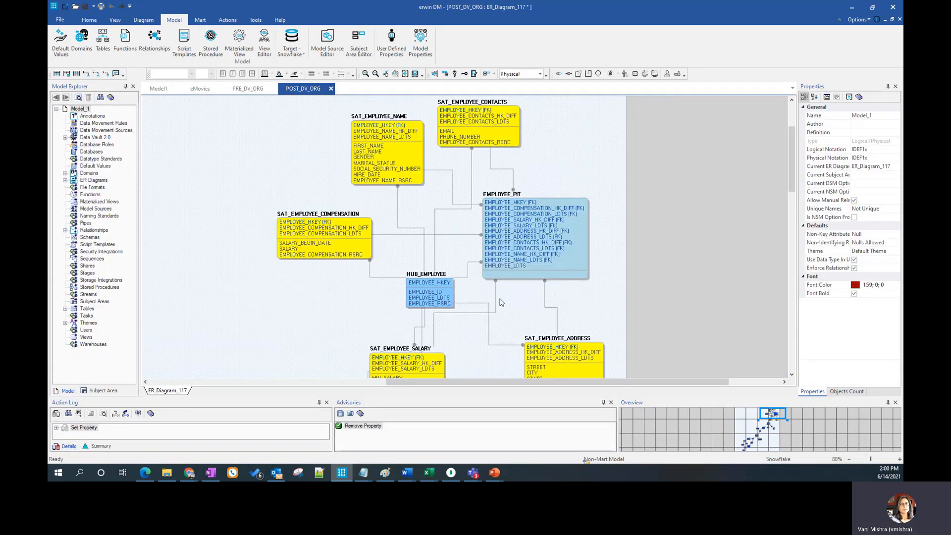
Check the Data Vault 2.0 component type of the HUB_EMPLOYEE table in its table properties, and cancel the editor
{"action": "left_click", "coordinate": [421, 274]}
{"action": "right_click", "coordinate": [421, 274]}
{"action": "left_click", "coordinate": [458, 283]}
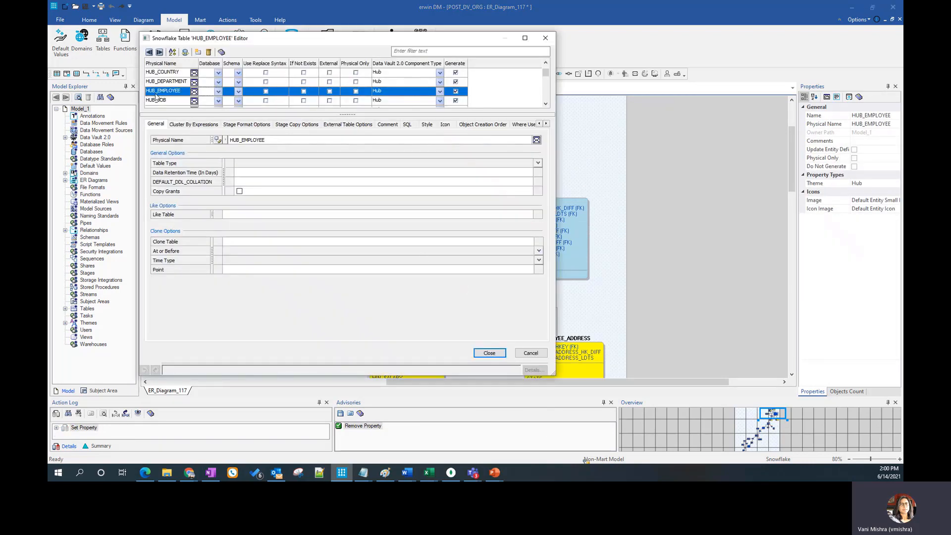
{"action": "left_click", "coordinate": [539, 353]}
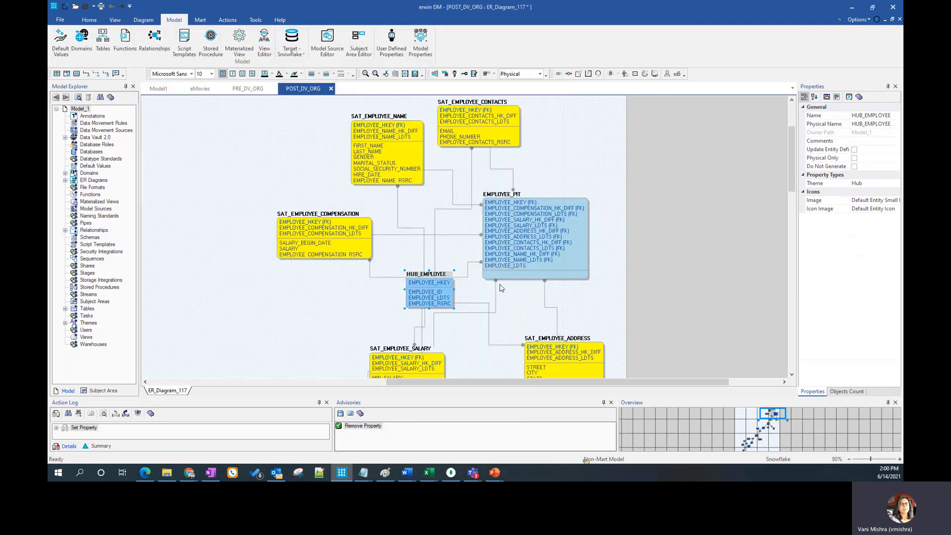
Examine the columns of HUB_EMPLOYEE, including EMPLOYEE_RSRC, in the column properties and cancel the editor
{"action": "right_click", "coordinate": [432, 278]}
{"action": "left_click", "coordinate": [483, 293]}
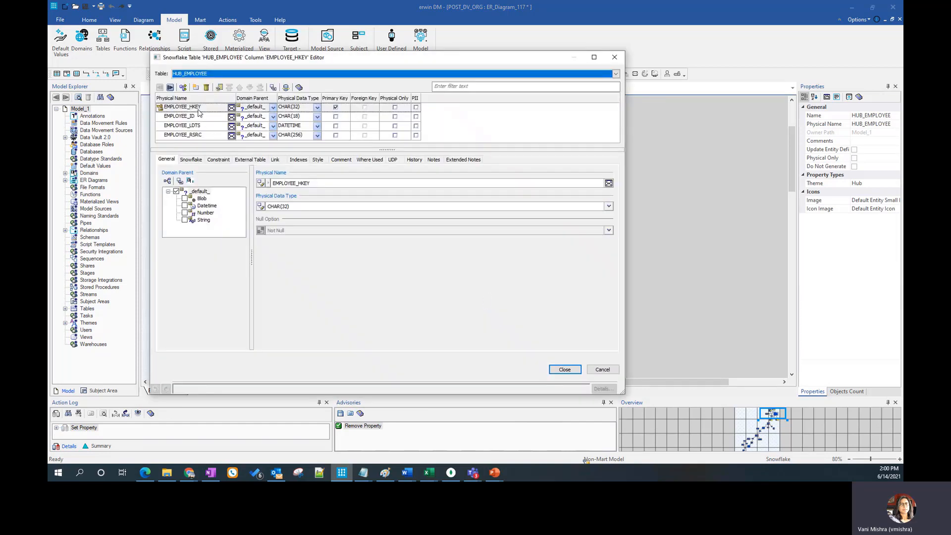
{"action": "left_click", "coordinate": [208, 136]}
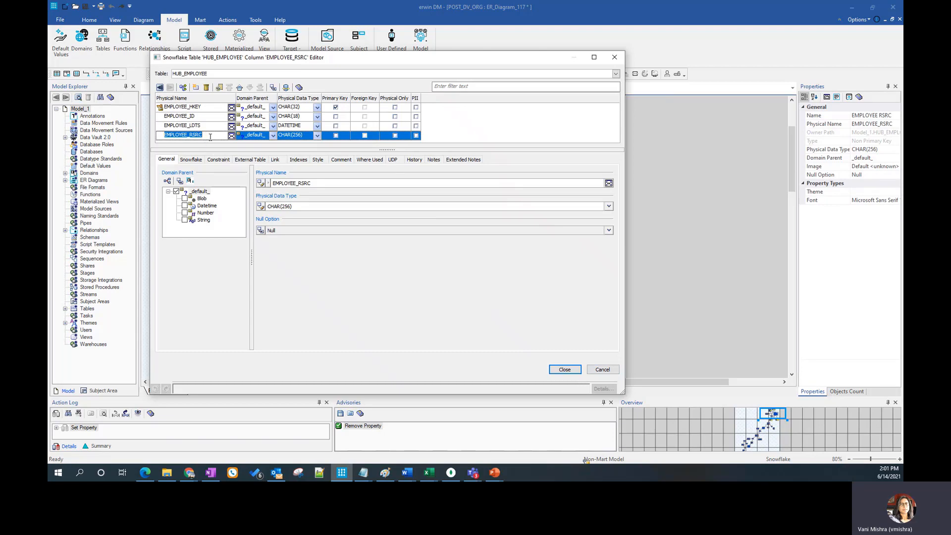
{"action": "left_click", "coordinate": [601, 369]}
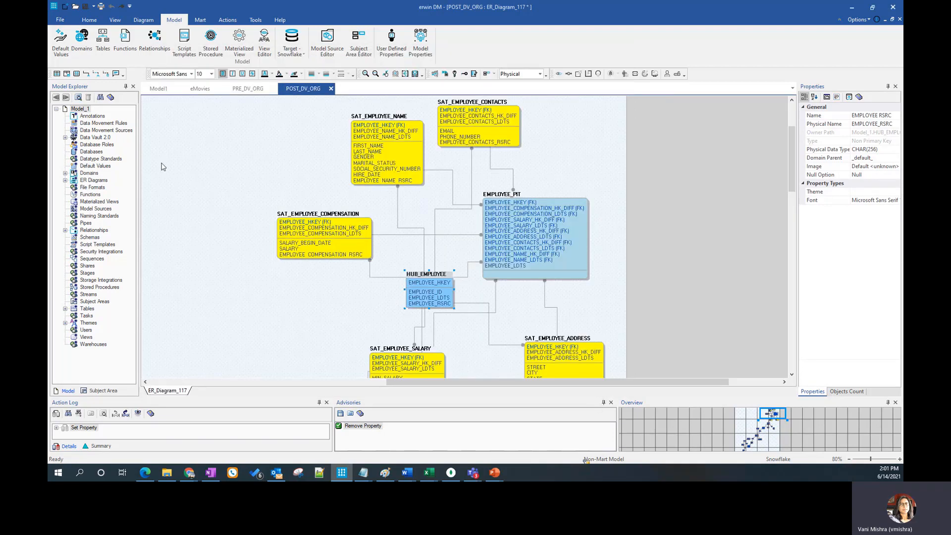
Expand the Data Vault 2.0 components of POST_DV_ORG and review the Hub component's naming prefix and attributes, cancelling the editor
{"action": "left_click", "coordinate": [64, 137]}
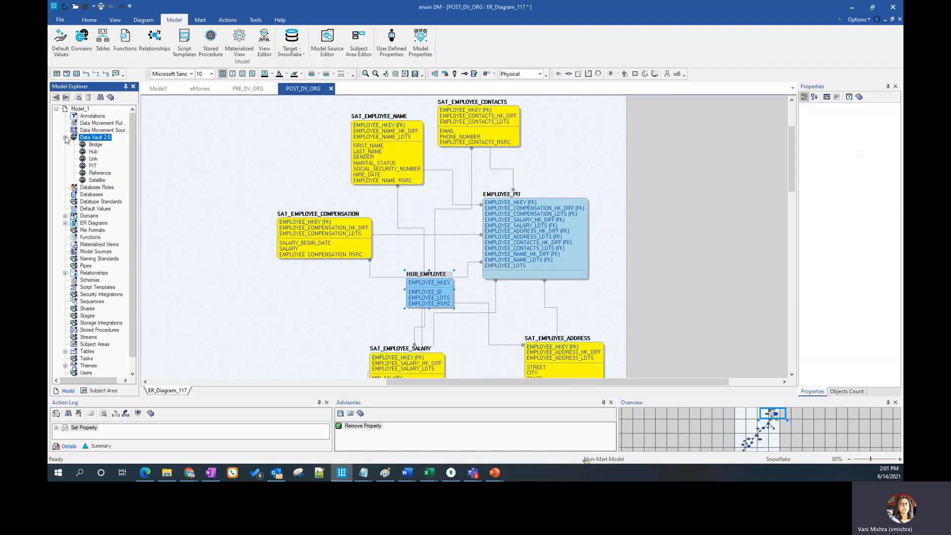
{"action": "right_click", "coordinate": [94, 152]}
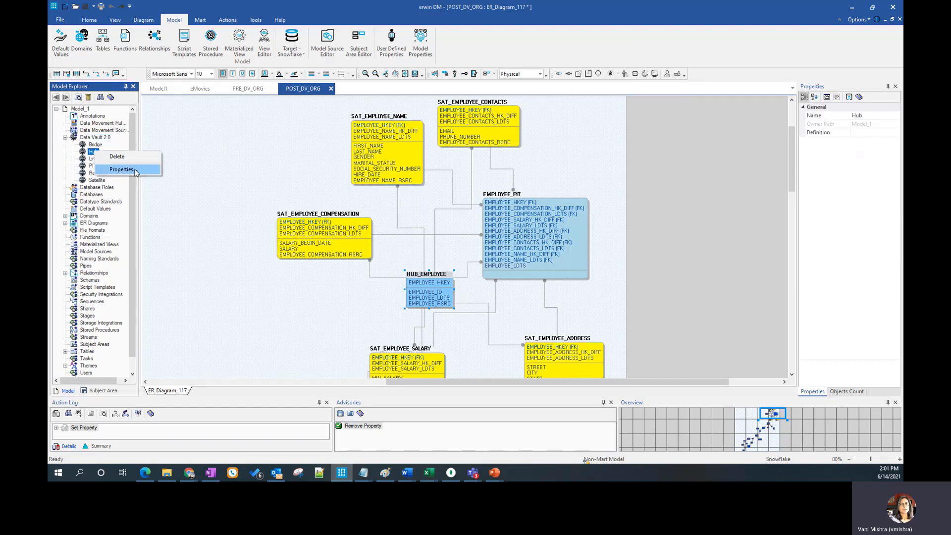
{"action": "left_click", "coordinate": [121, 169]}
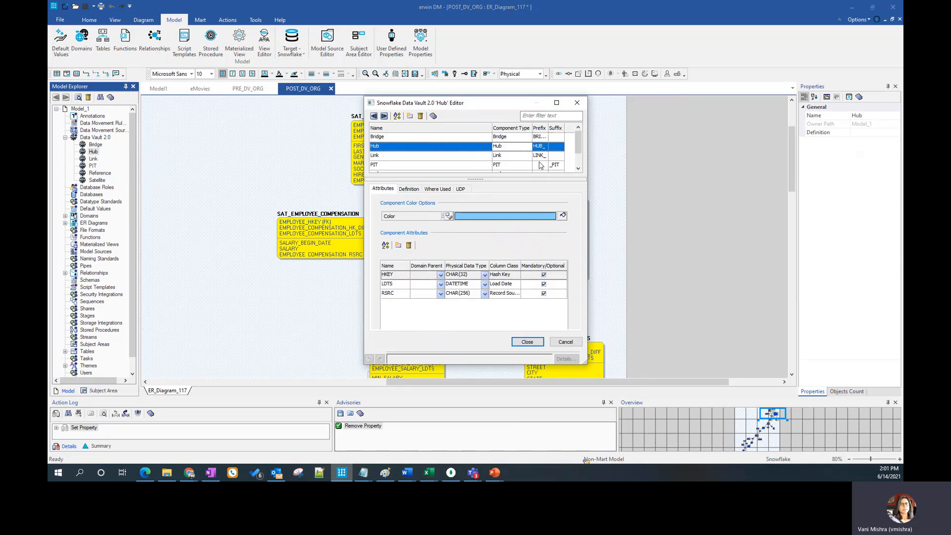
{"action": "left_click", "coordinate": [565, 342]}
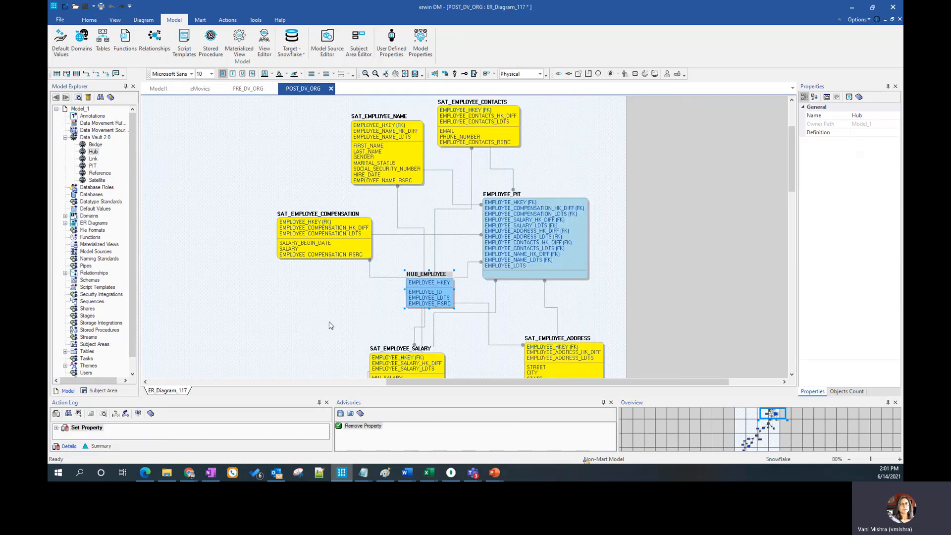